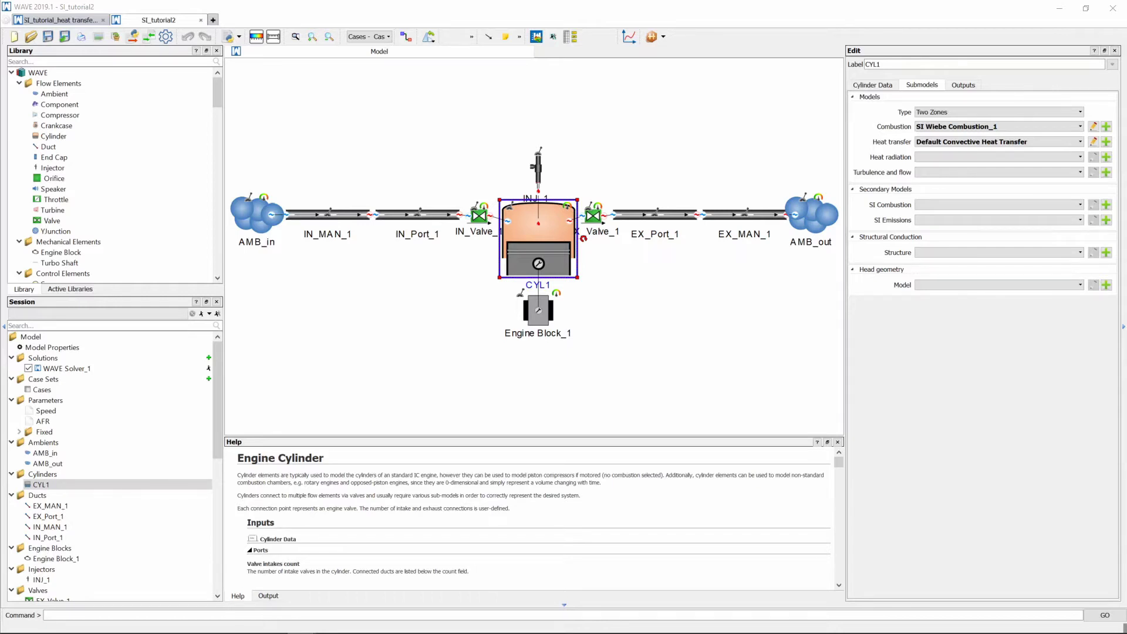
# - Add a Cylinder Structure conduction submodel to CYL1 and open it for editing
pyautogui.click(663, 337)
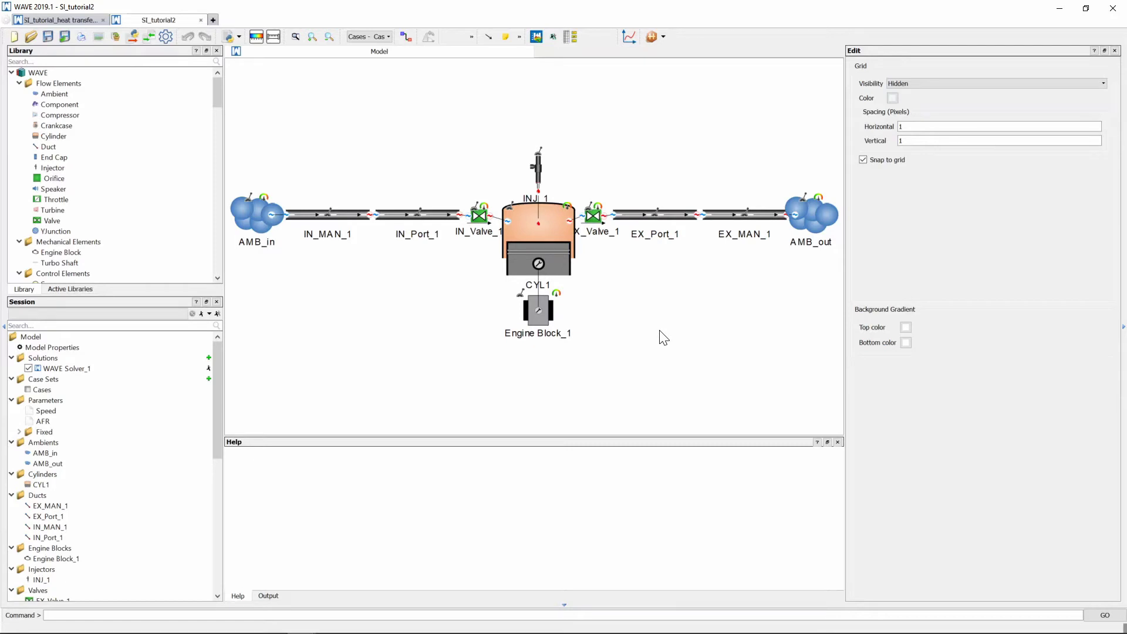
pyautogui.click(552, 234)
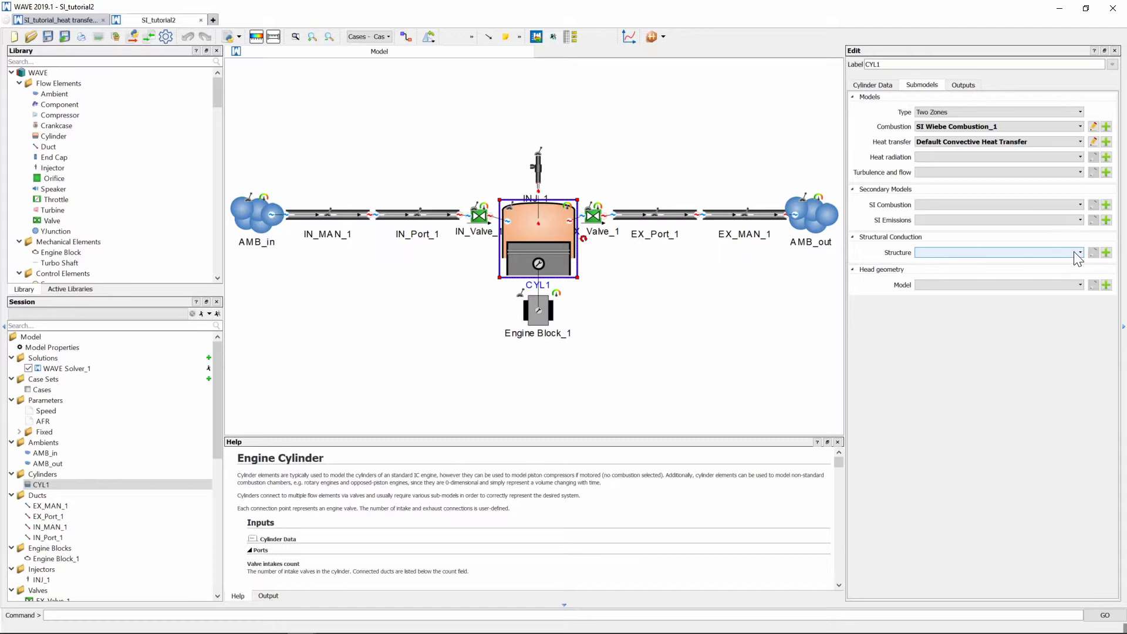
pyautogui.click(1106, 254)
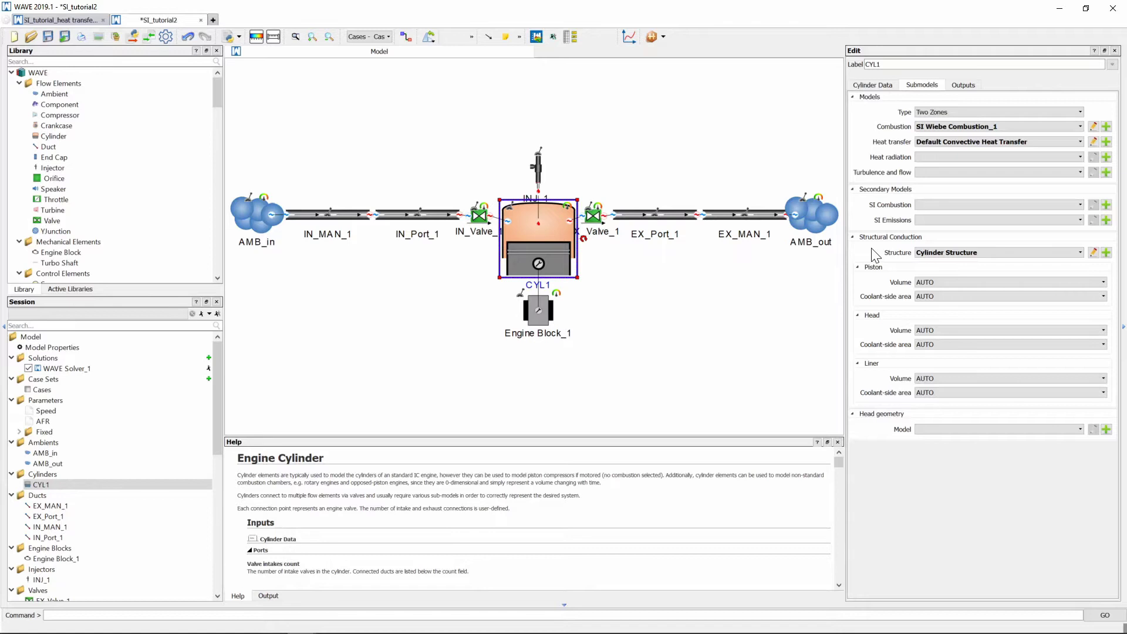
pyautogui.click(1093, 254)
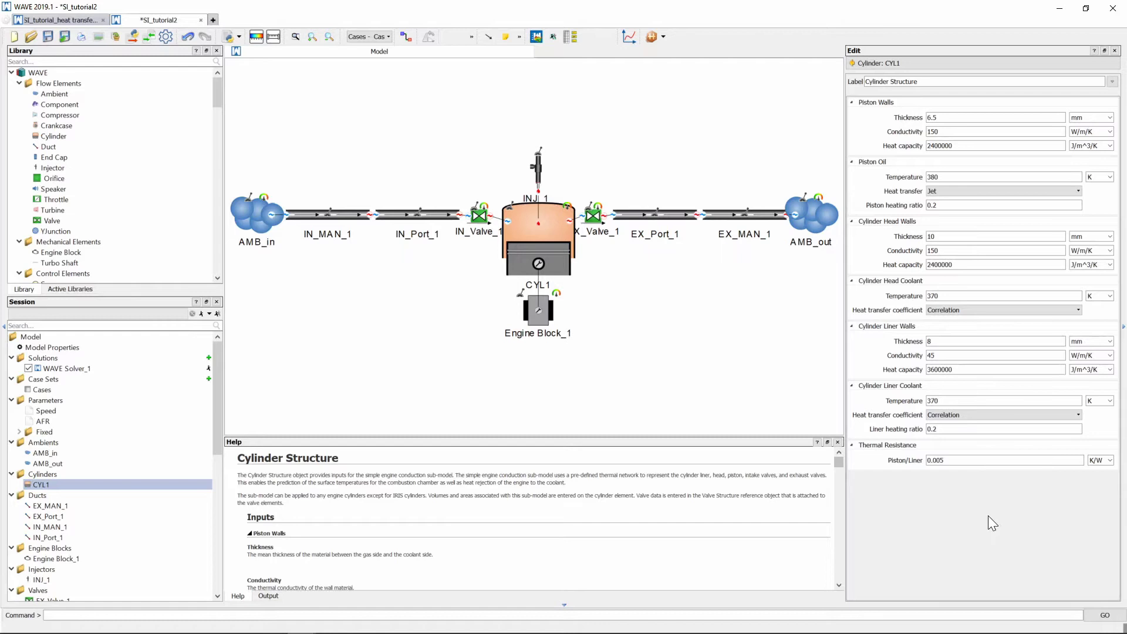
pyautogui.write('12')
# - Enter piston/head/liner wall thicknesses 12/7/7 mm, conductivity 237 W/m/K, heat capacity 2,430,000 J/m^3/K
pyautogui.press('Tab')
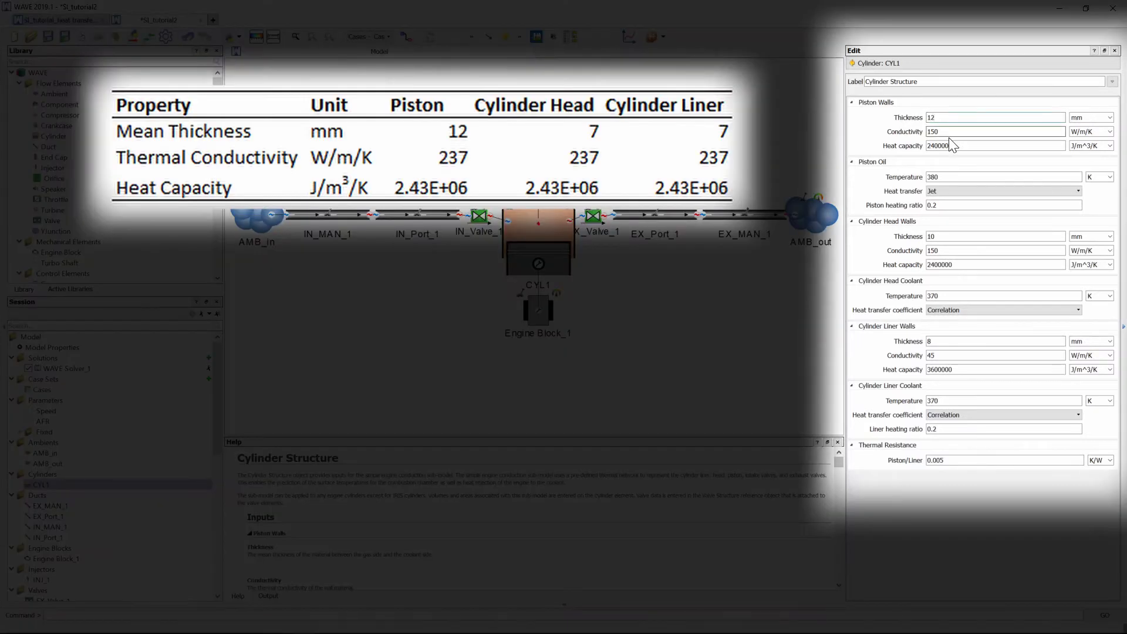
pyautogui.write('237')
pyautogui.press('Tab')
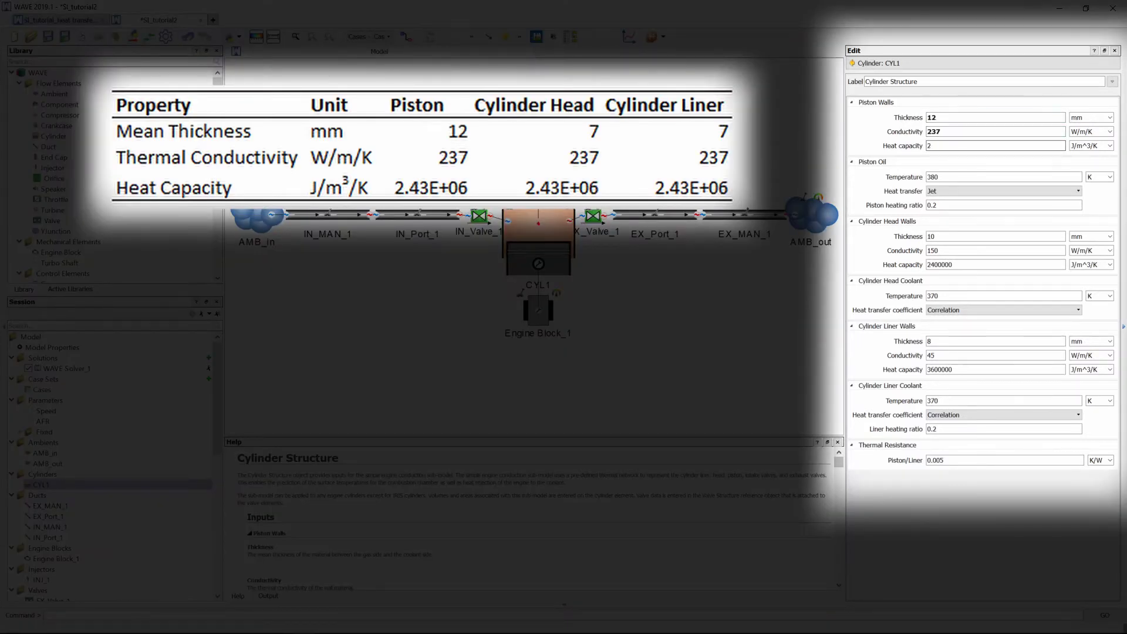
pyautogui.write('2430000')
pyautogui.press('Tab')
pyautogui.write('7')
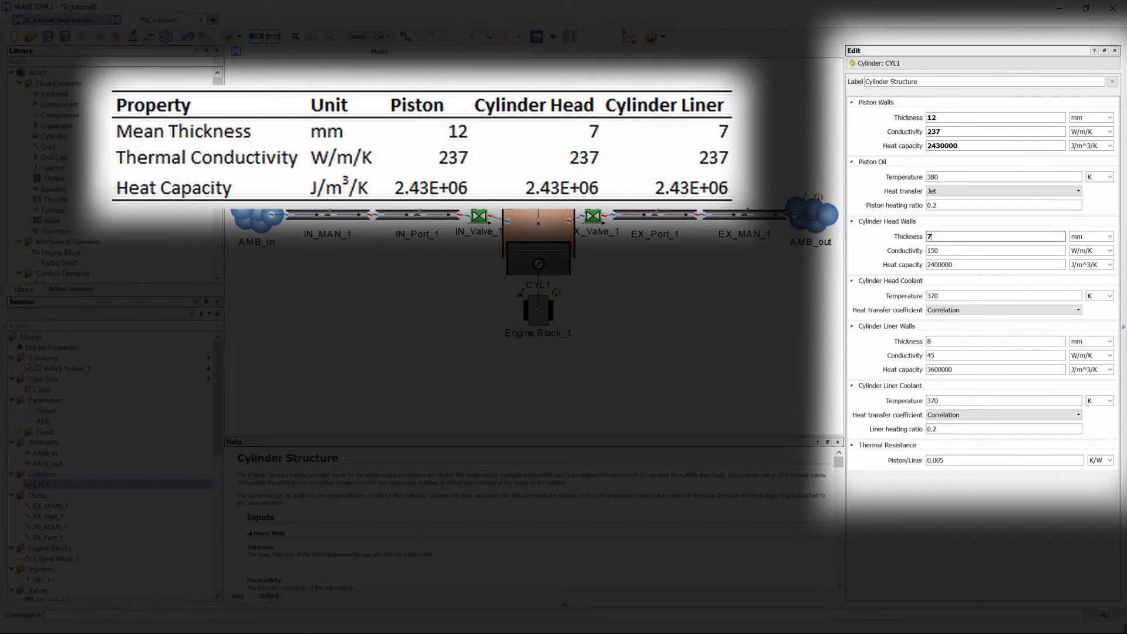
pyautogui.press('Tab')
pyautogui.write('237')
pyautogui.press('Tab')
pyautogui.write('2430000')
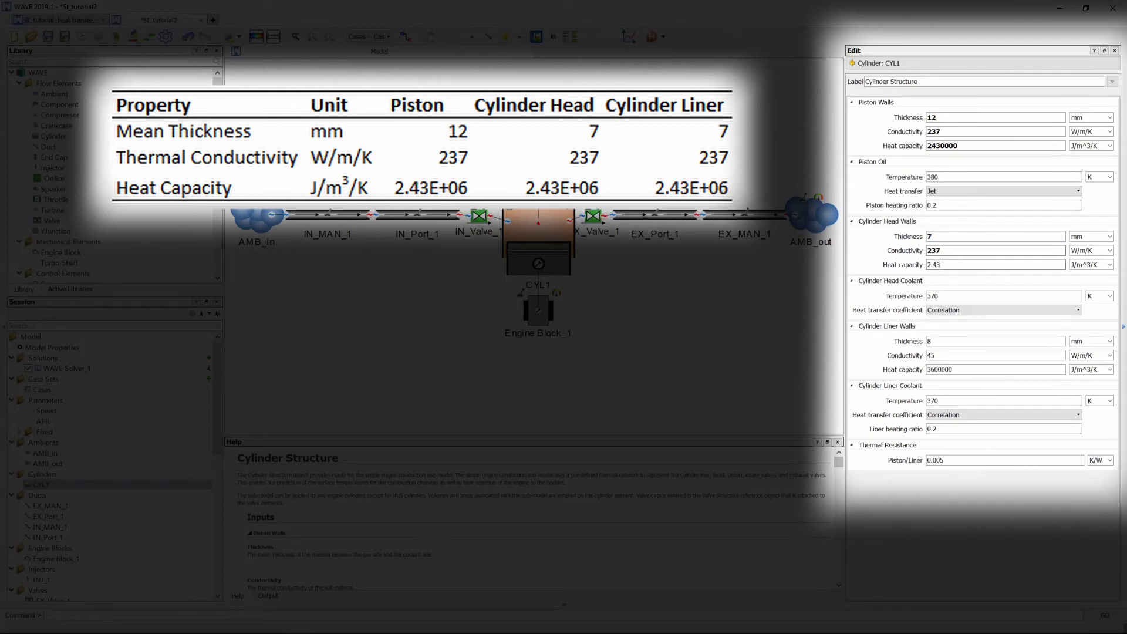
pyautogui.press('Tab')
pyautogui.write('7')
pyautogui.press('Tab')
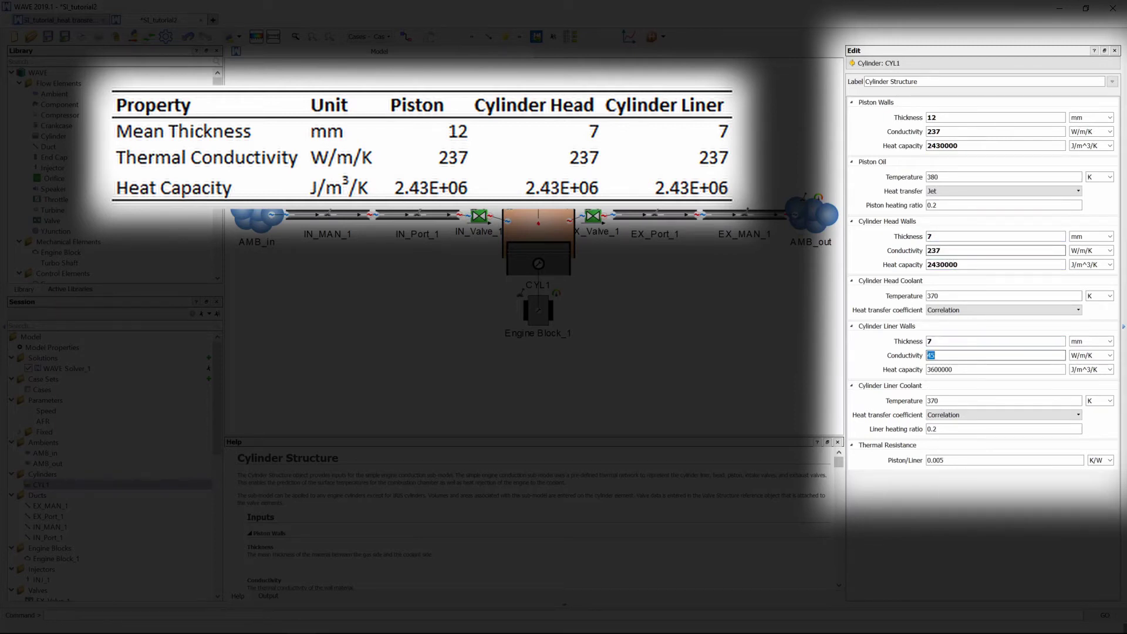
pyautogui.write('237')
pyautogui.press('Tab')
pyautogui.write('2430000')
pyautogui.press('Return')
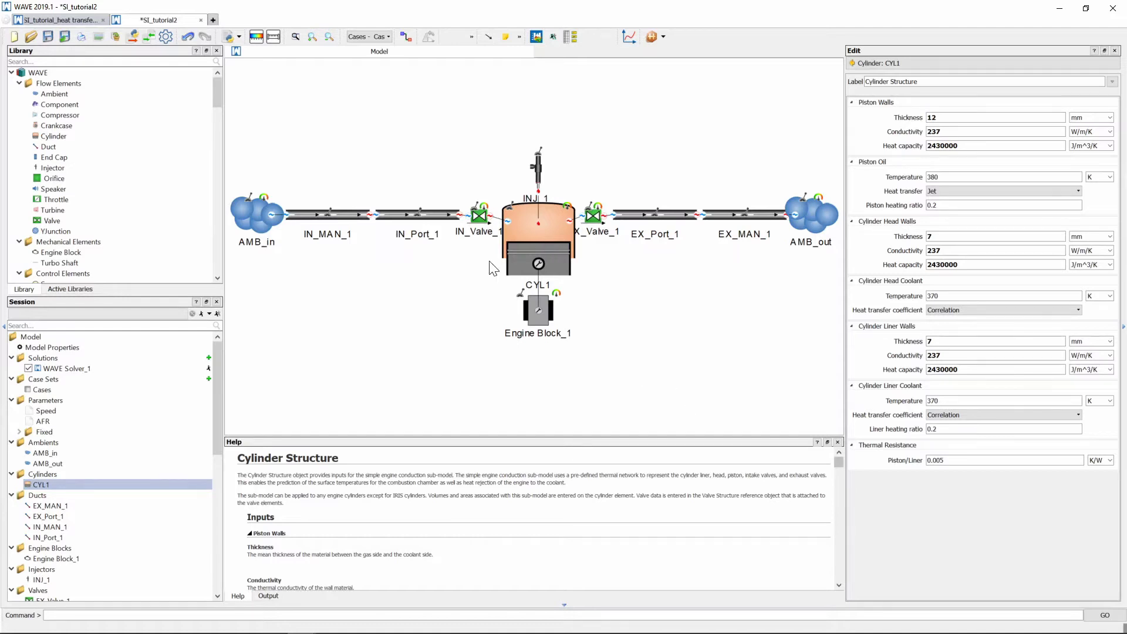
# - Add a new Valve Structure to intake valve IN_Valve_1 and open it for editing
pyautogui.click(483, 219)
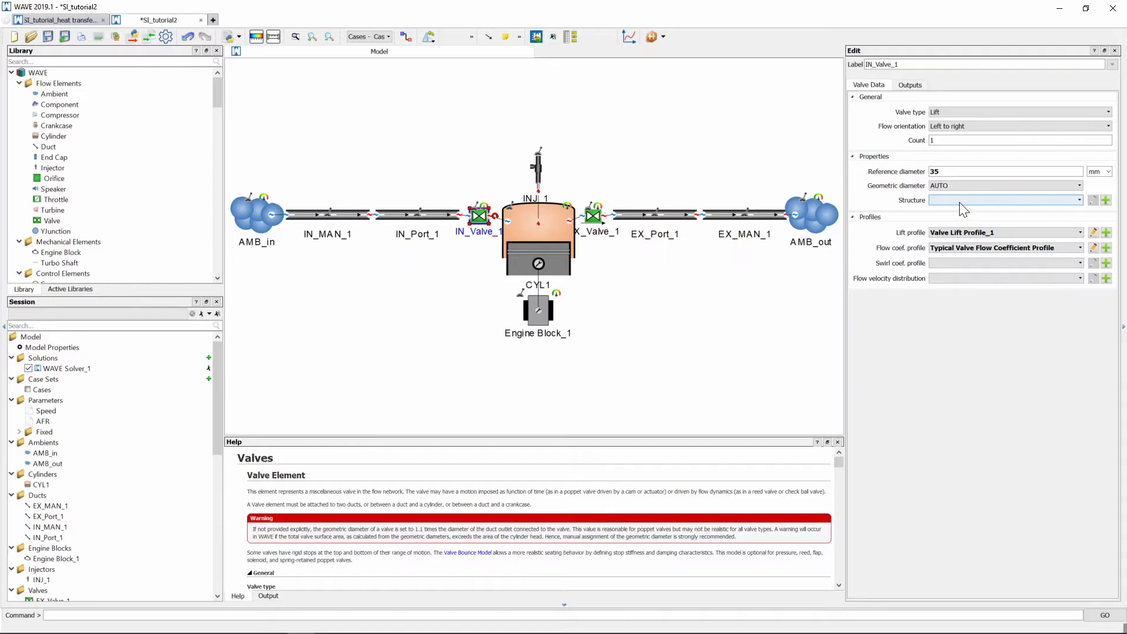
pyautogui.click(1107, 201)
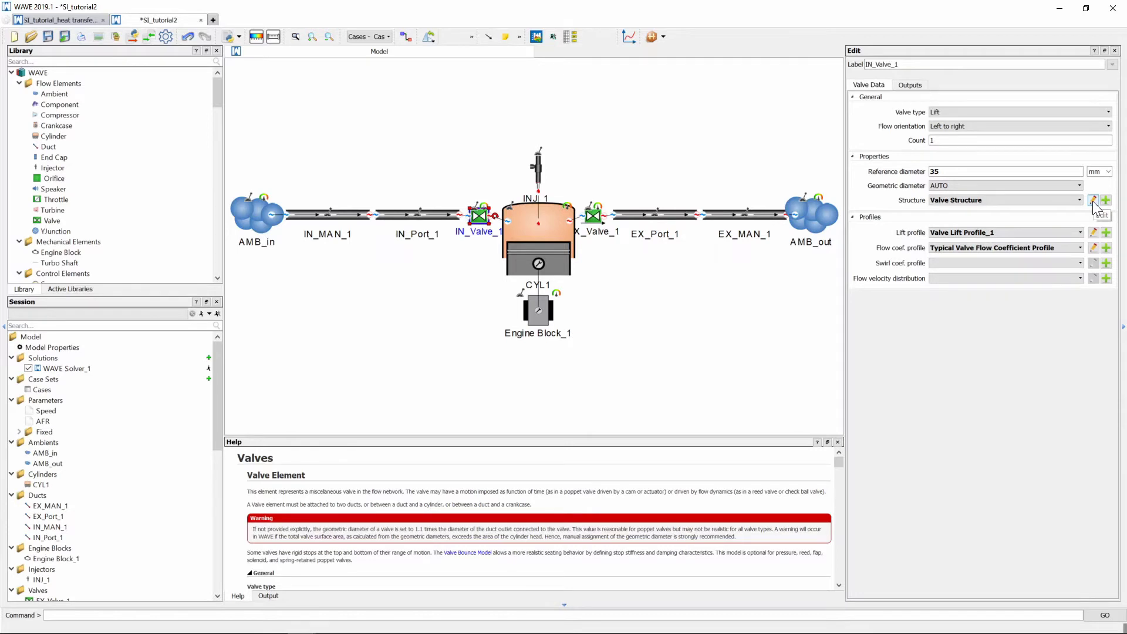
pyautogui.click(1093, 201)
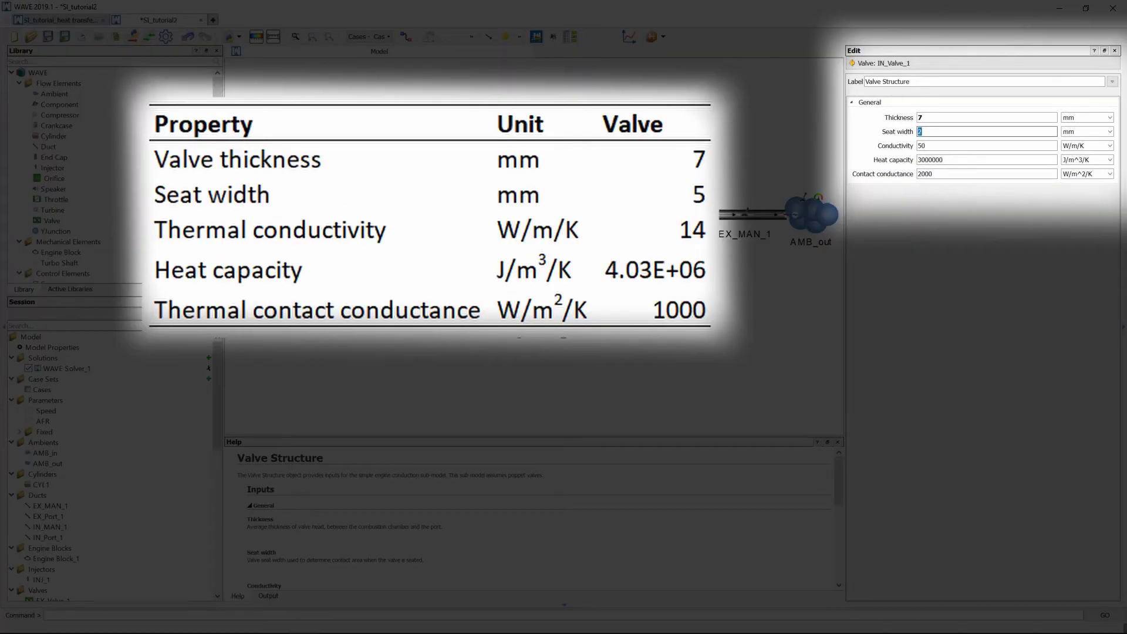
pyautogui.write('5')
# - Enter 7 mm thickness, 5 mm seat width, 14 W/m/K, 4,030,000 J/m^3/K, 1000 W/m^2/K contact conductance
pyautogui.press('Tab')
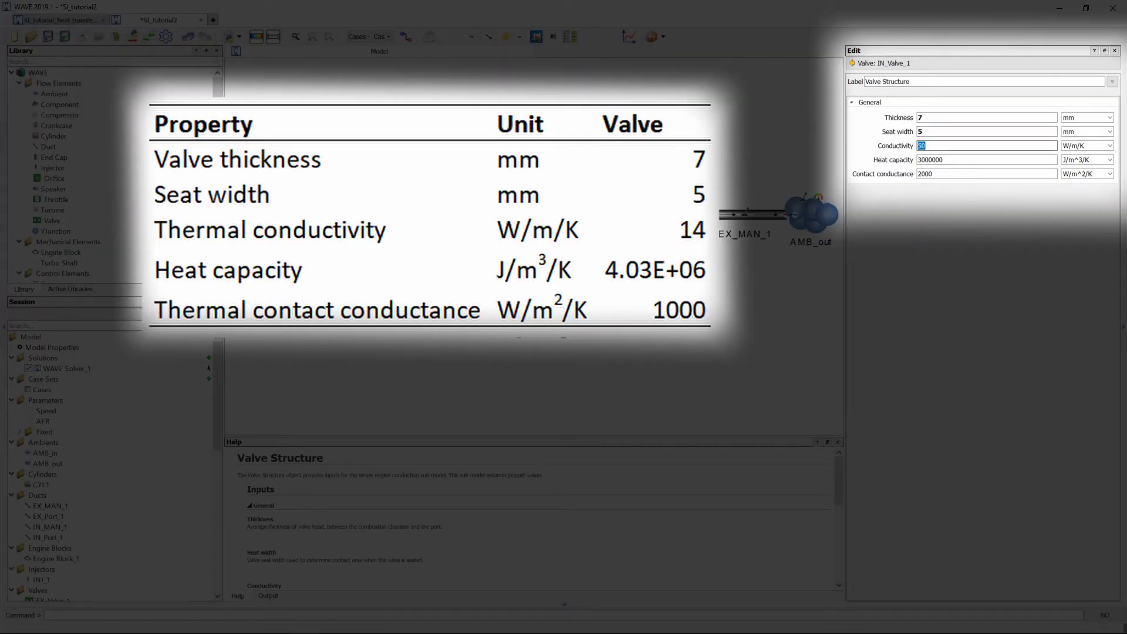
pyautogui.write('14')
pyautogui.press('Tab')
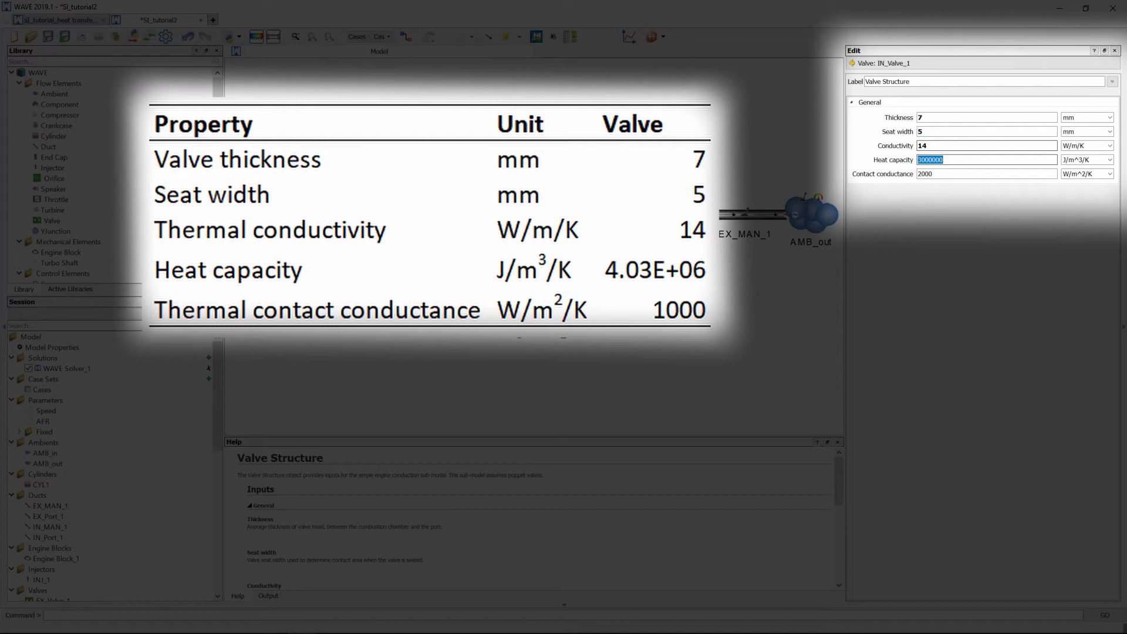
pyautogui.write('4.03')
pyautogui.write('6')
pyautogui.press('Tab')
pyautogui.write('1')
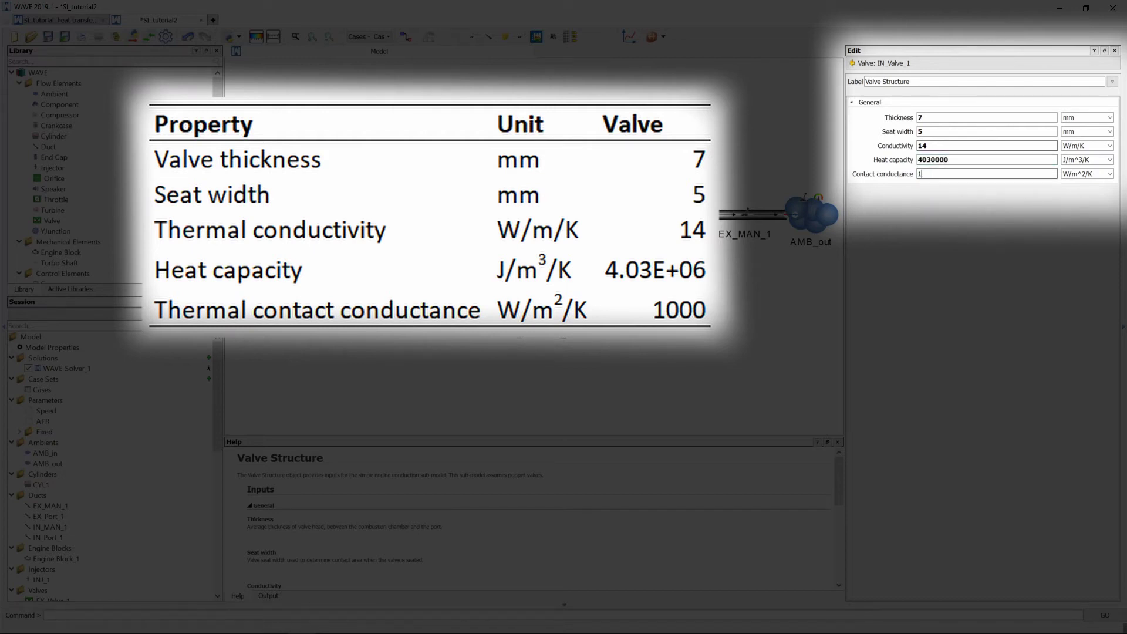
pyautogui.write('000')
pyautogui.press('Return')
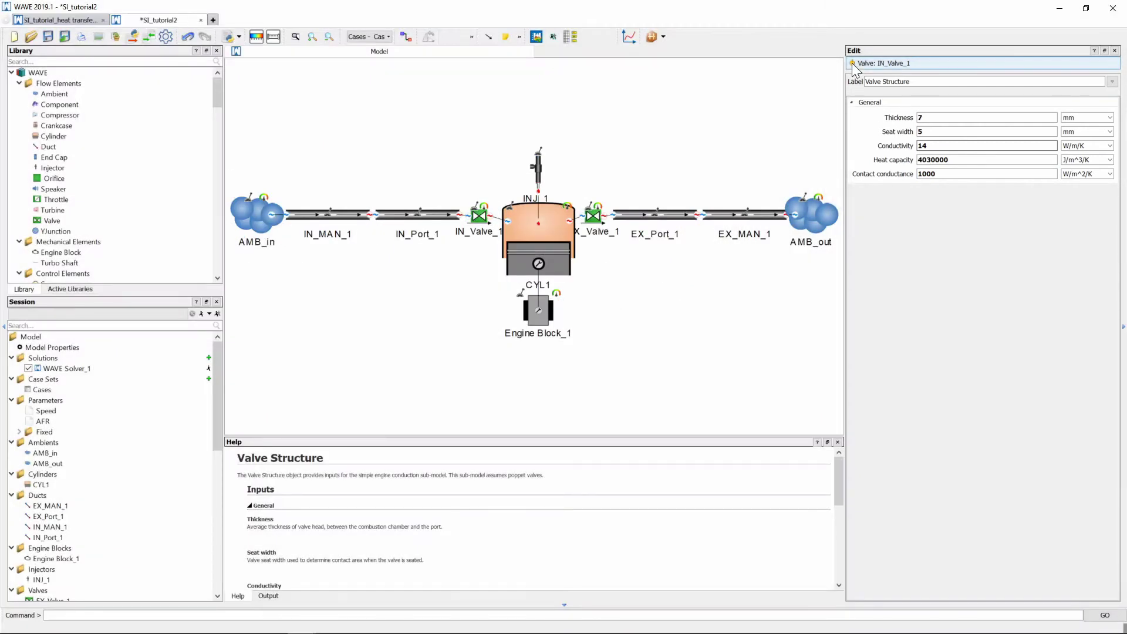
# - Assign the existing Valve Structure to exhaust valve EX_Valve_1 in its Structure dropdown
pyautogui.click(852, 62)
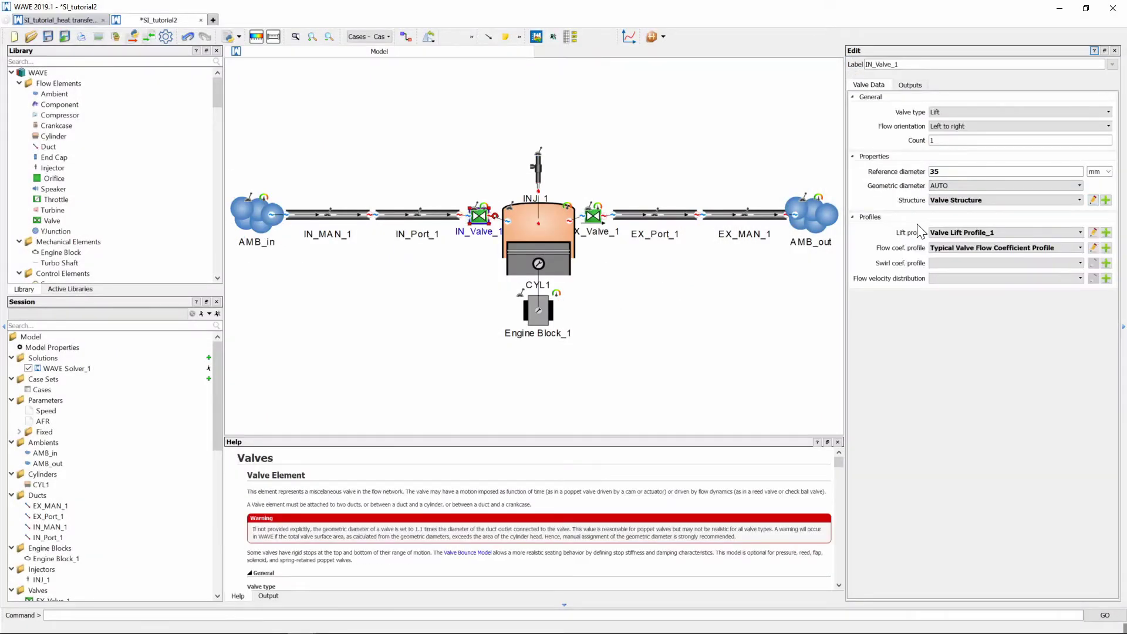
pyautogui.click(599, 220)
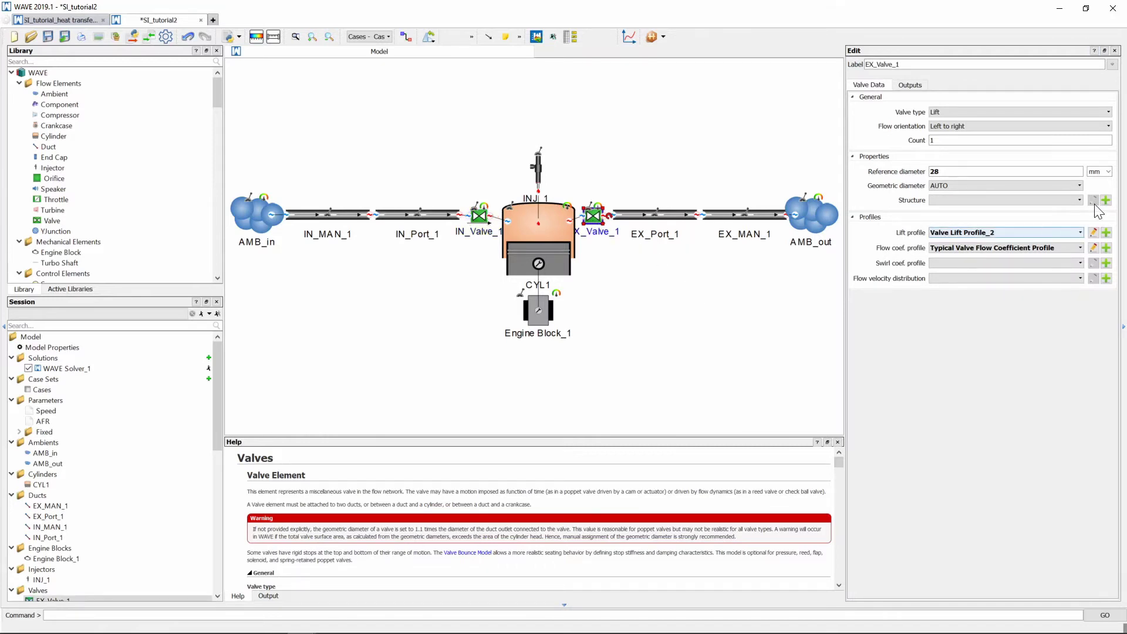
pyautogui.click(1079, 200)
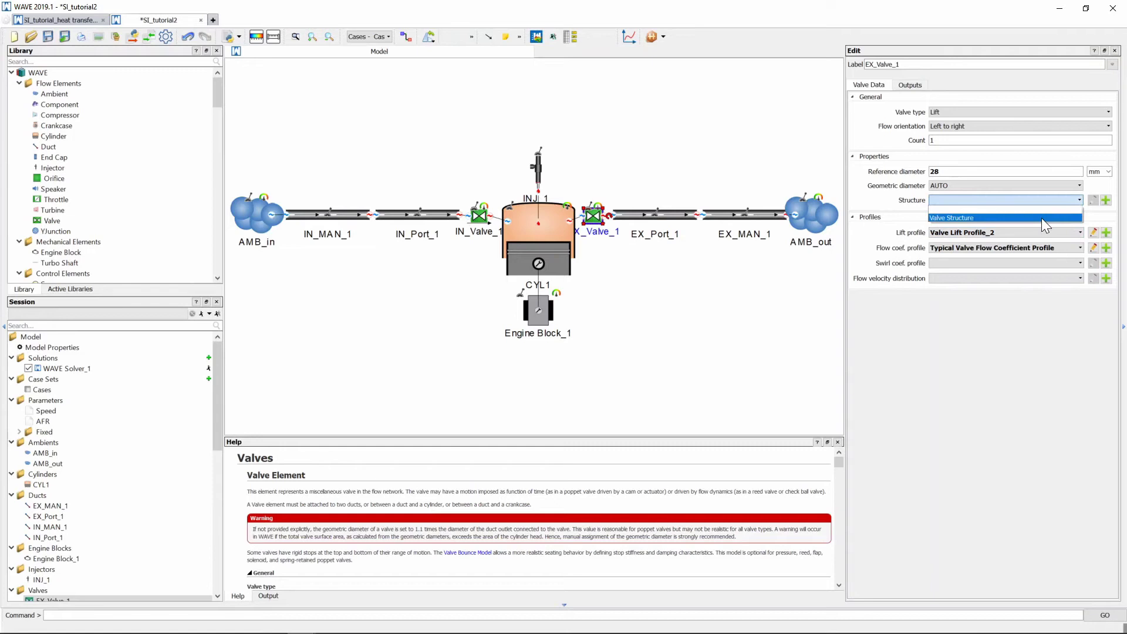
pyautogui.click(1042, 217)
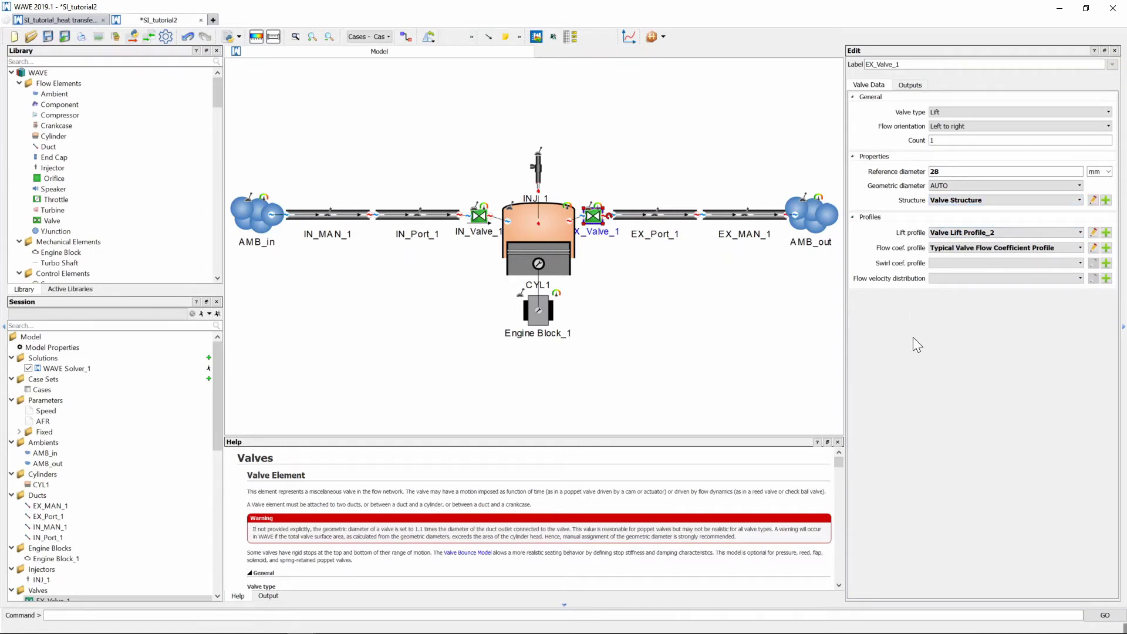
pyautogui.click(782, 315)
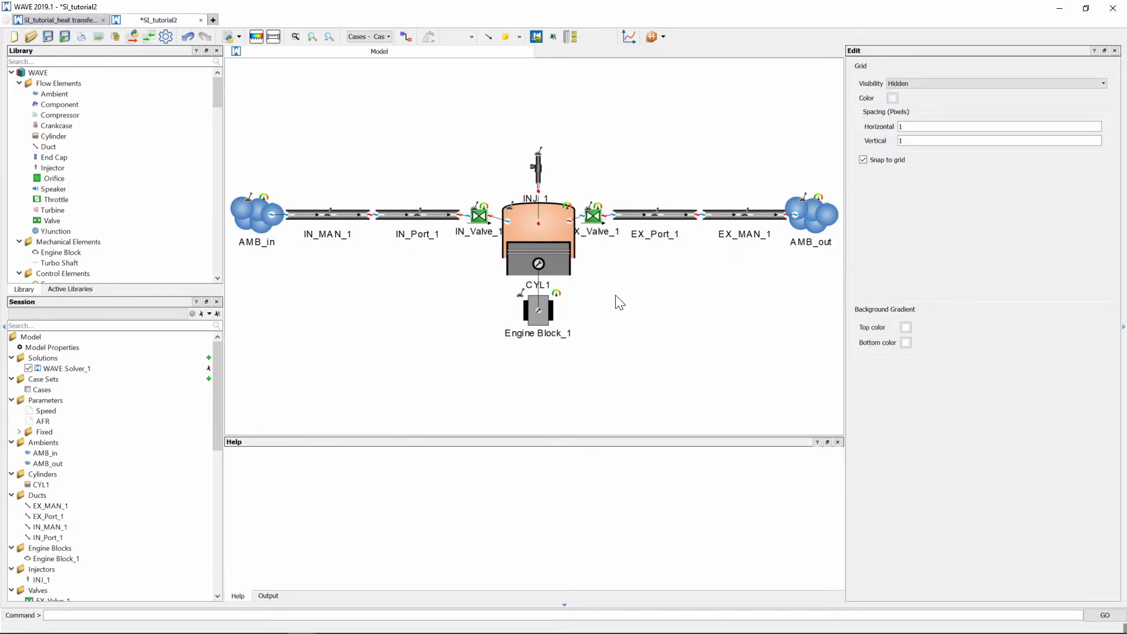
# - Reopen CYL1's Cylinder Structure and switch piston oil heat transfer to Splash
pyautogui.click(555, 236)
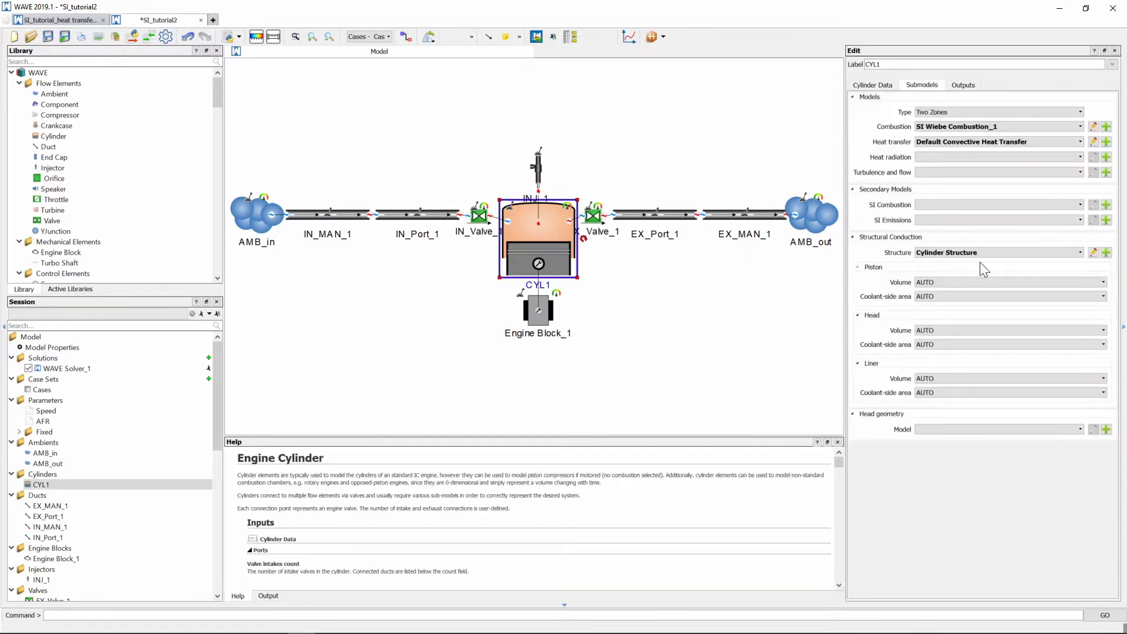
pyautogui.click(1093, 253)
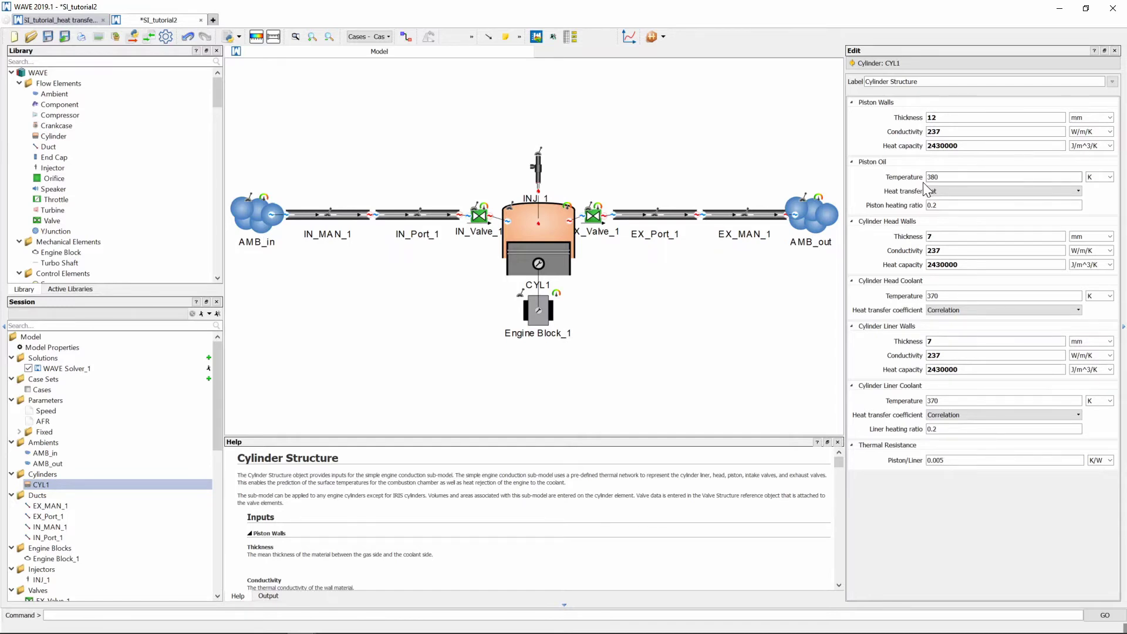
pyautogui.click(1002, 190)
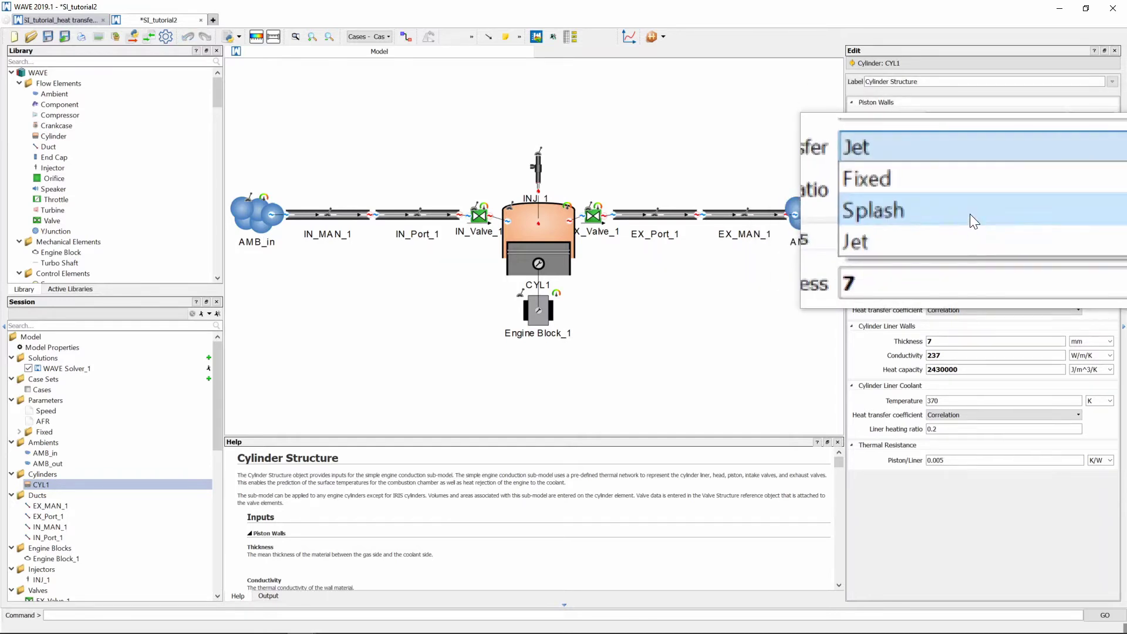
pyautogui.click(970, 215)
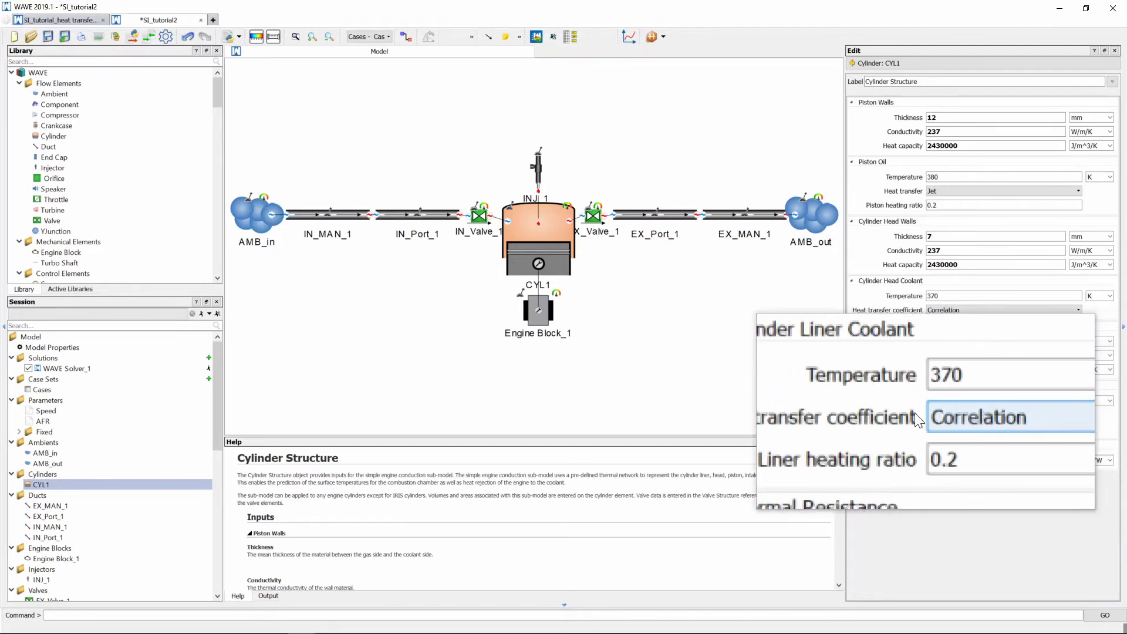
# - Specify a 2000 W/m^2/K liner coolant coefficient and set piston and liner heating ratios to 0.37
pyautogui.click(951, 418)
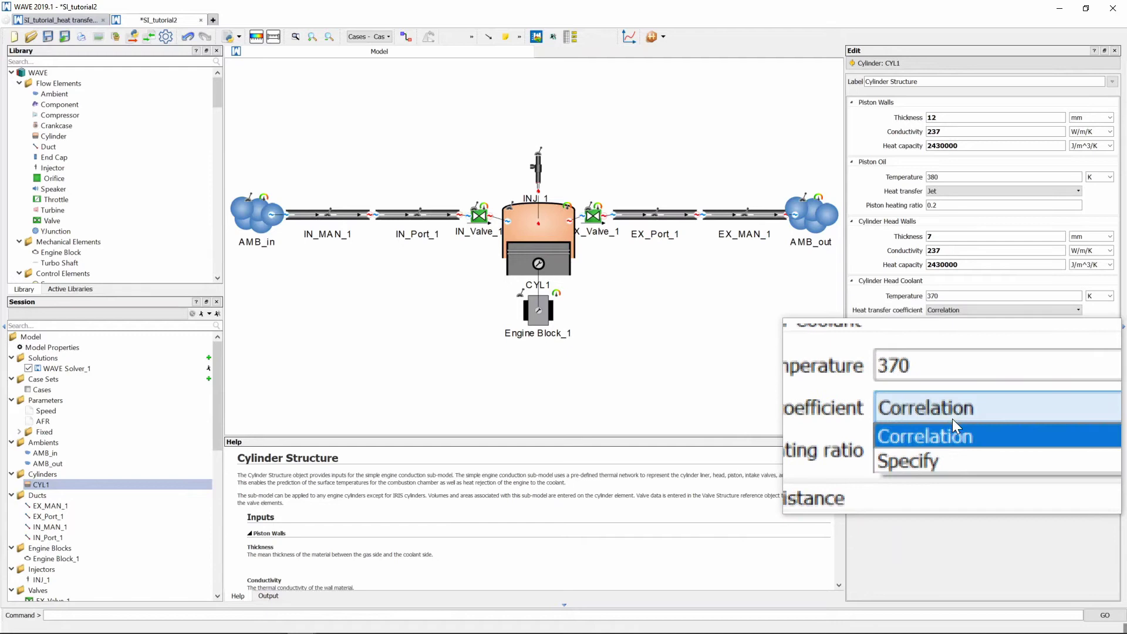
pyautogui.click(948, 434)
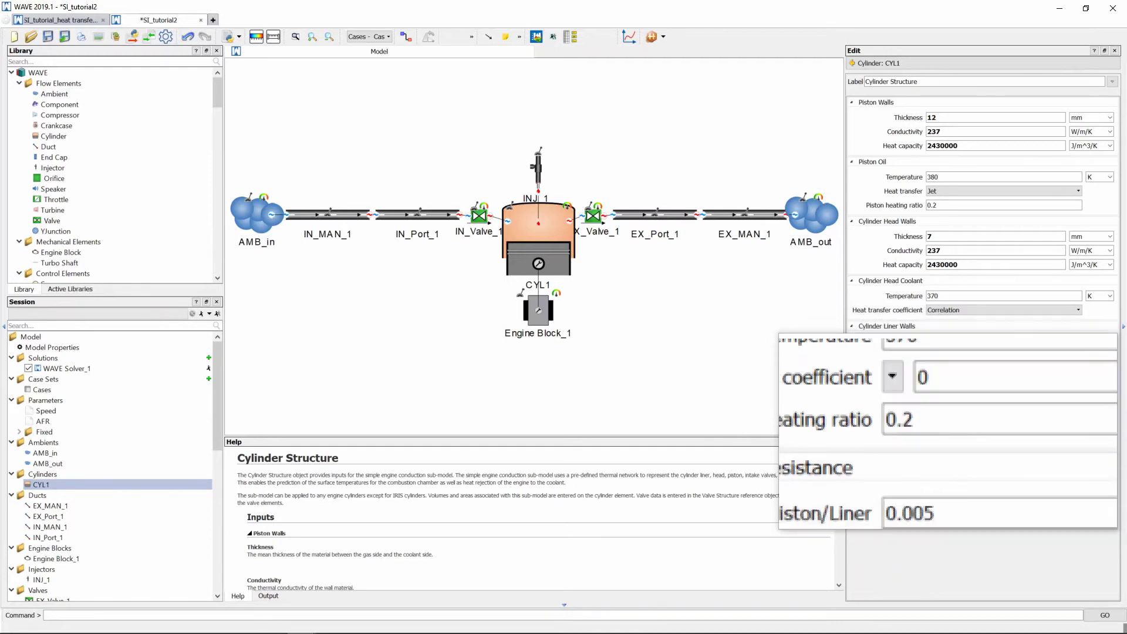
pyautogui.doubleClick(932, 405)
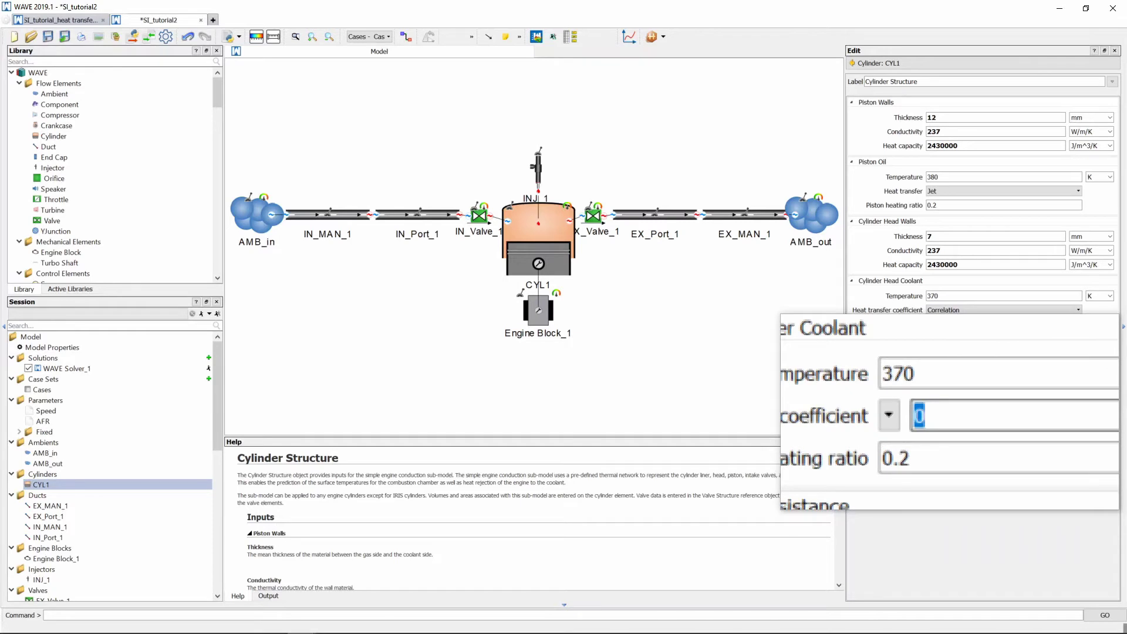
pyautogui.write('2000')
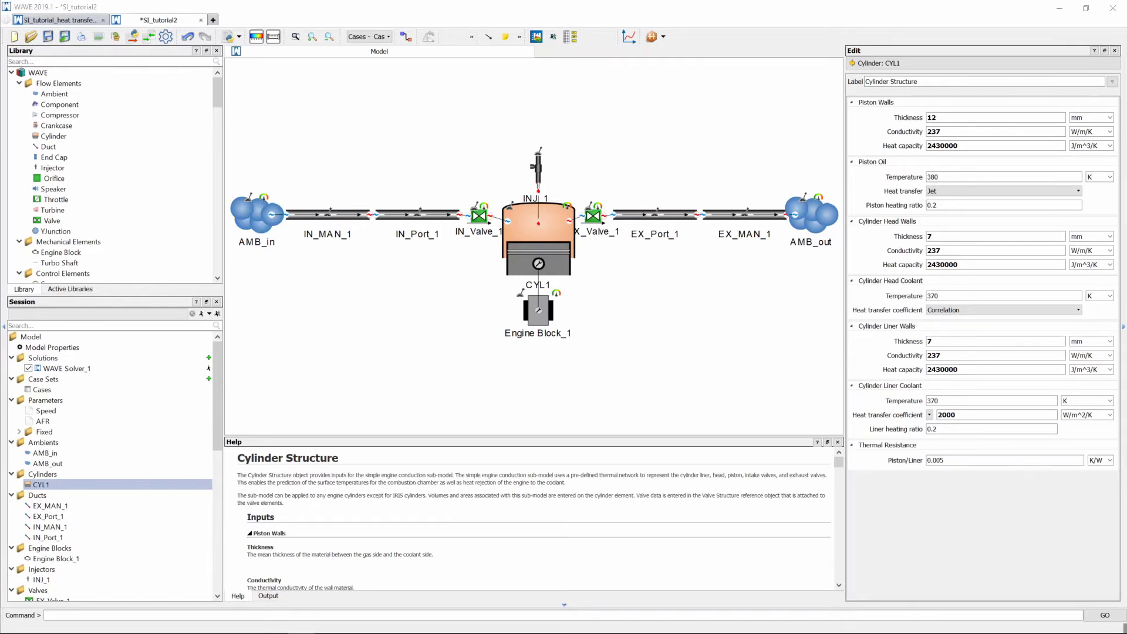
pyautogui.doubleClick(933, 205)
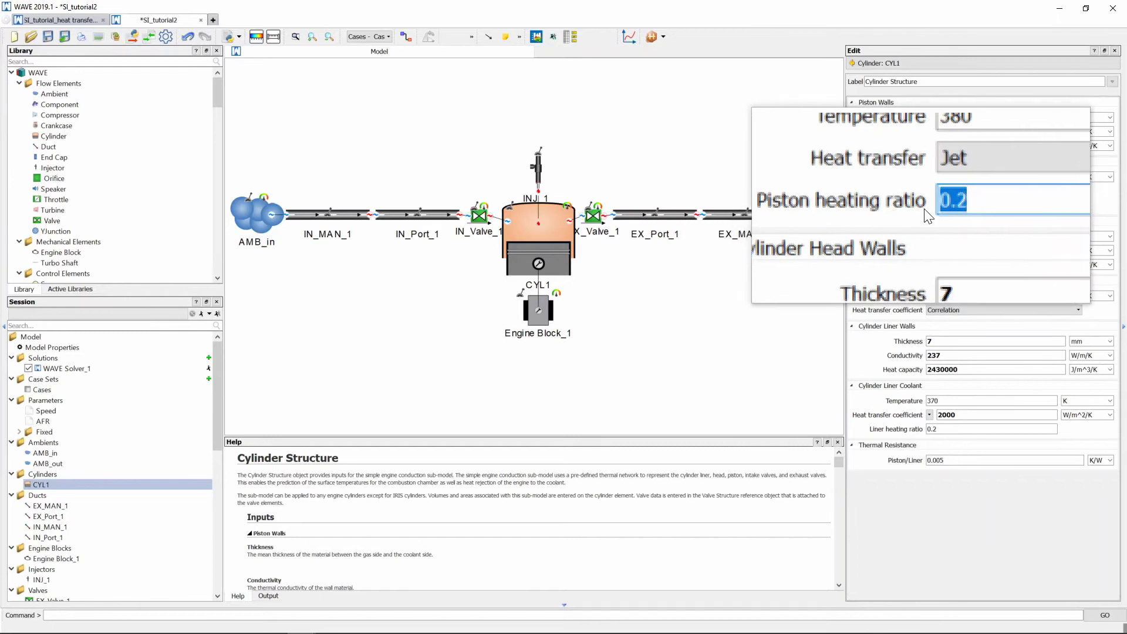
pyautogui.write('0.37')
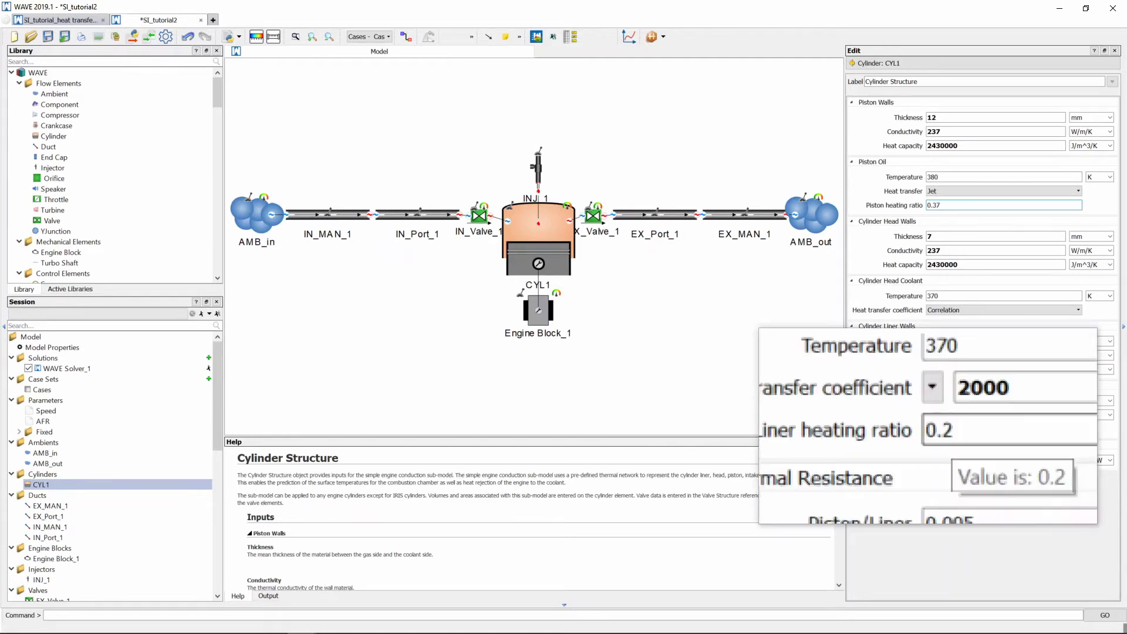
pyautogui.doubleClick(968, 429)
pyautogui.write('0.37')
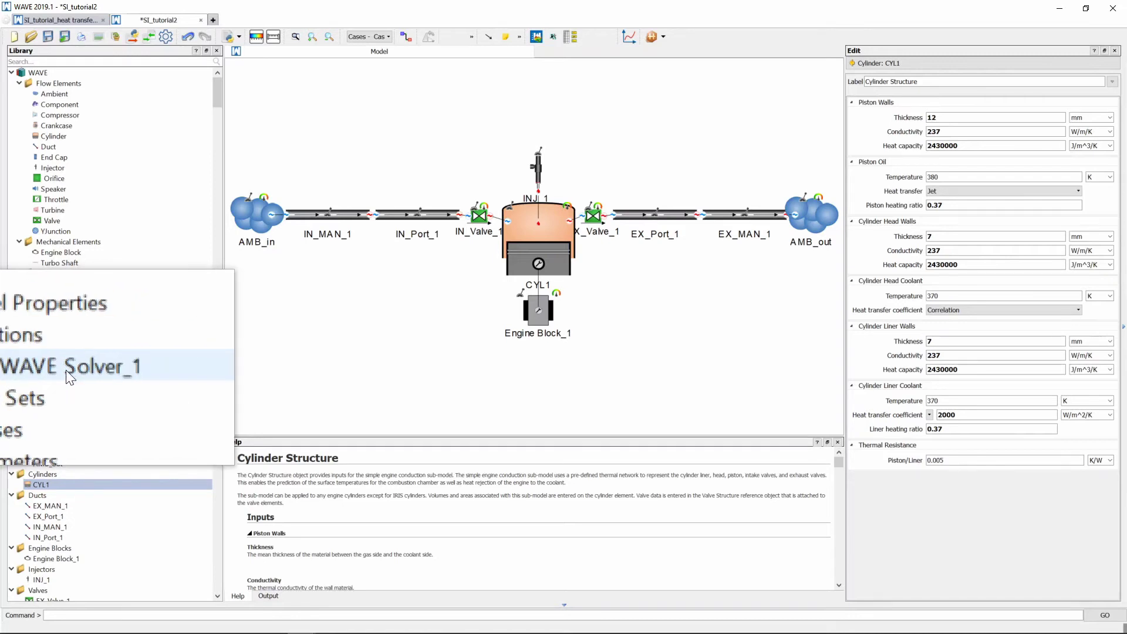
# - Add Conduction outputs to Solver_1 and enable its Steady structural conduction solver
pyautogui.doubleClick(70, 369)
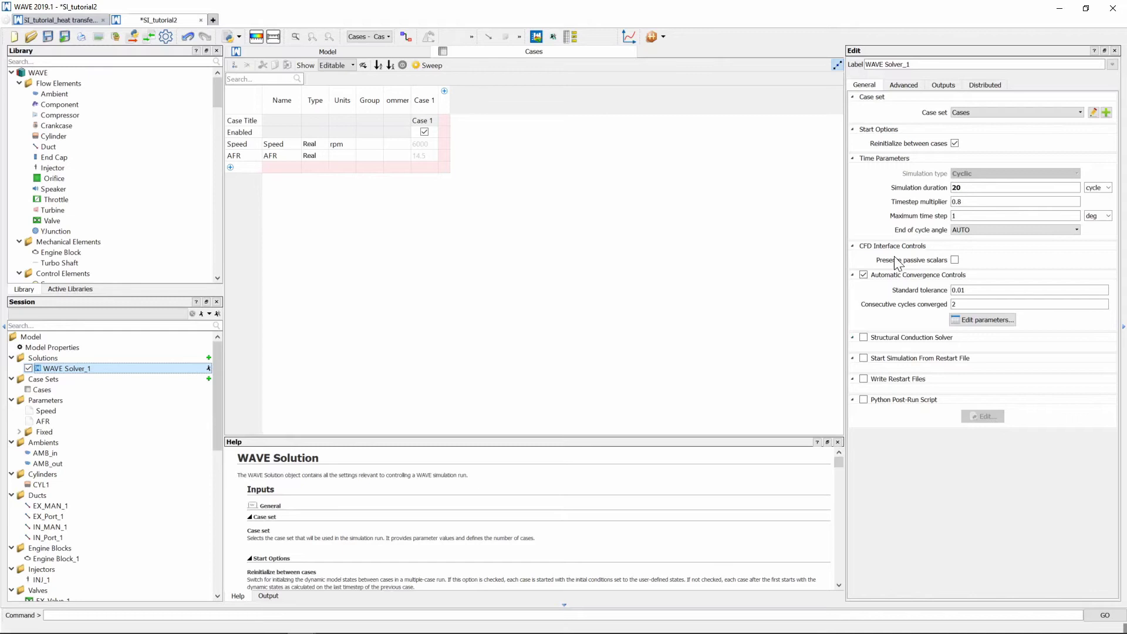
pyautogui.click(927, 162)
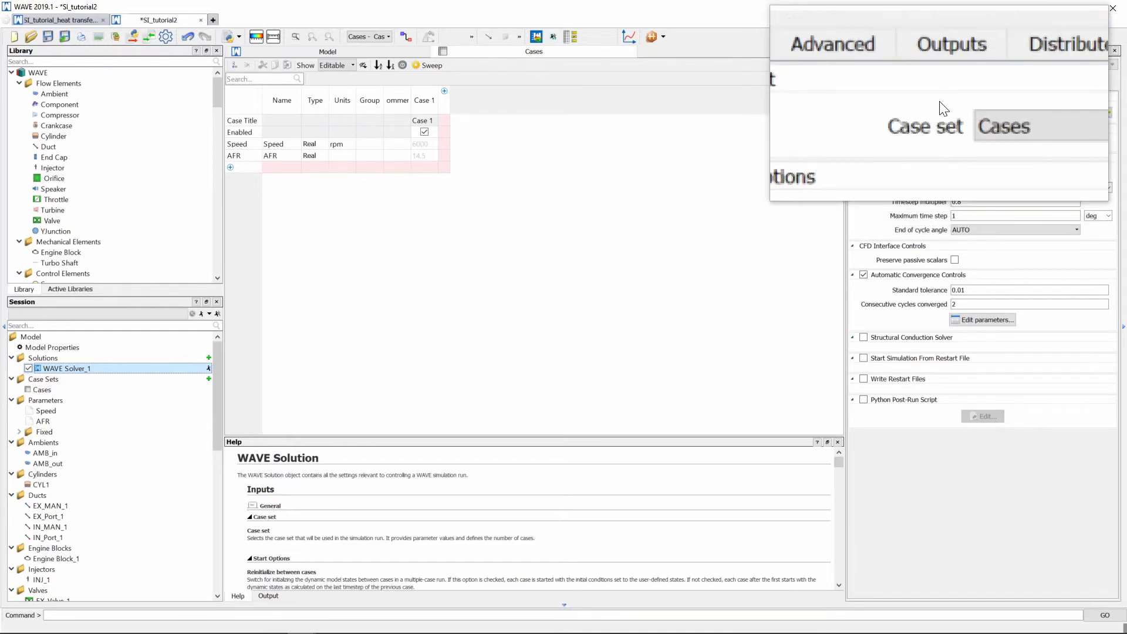
pyautogui.click(942, 84)
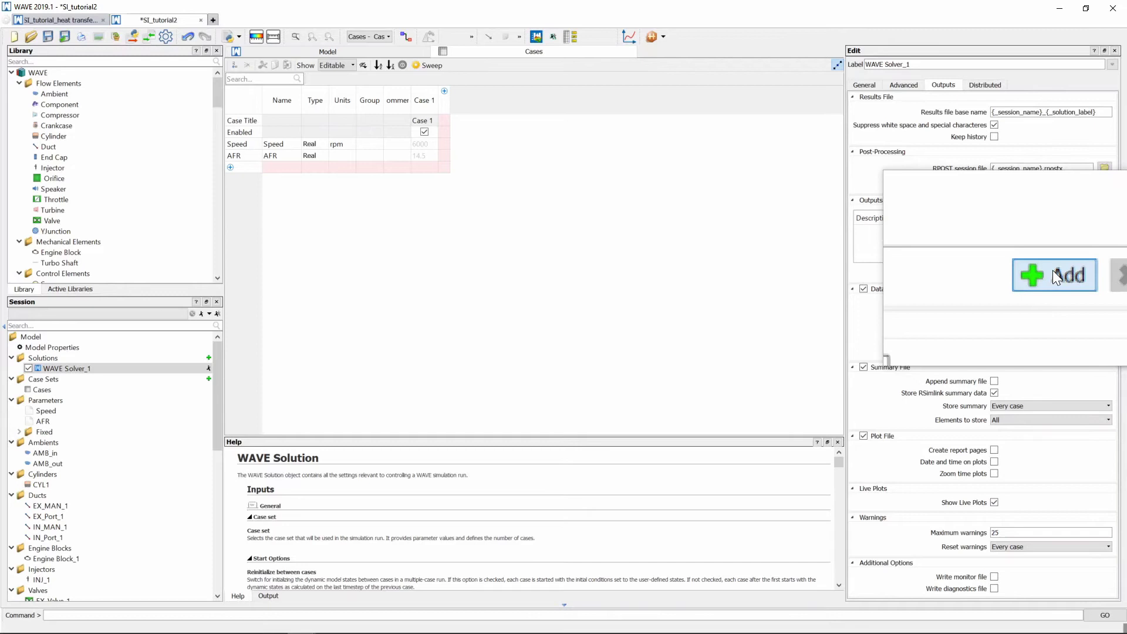
pyautogui.click(1053, 270)
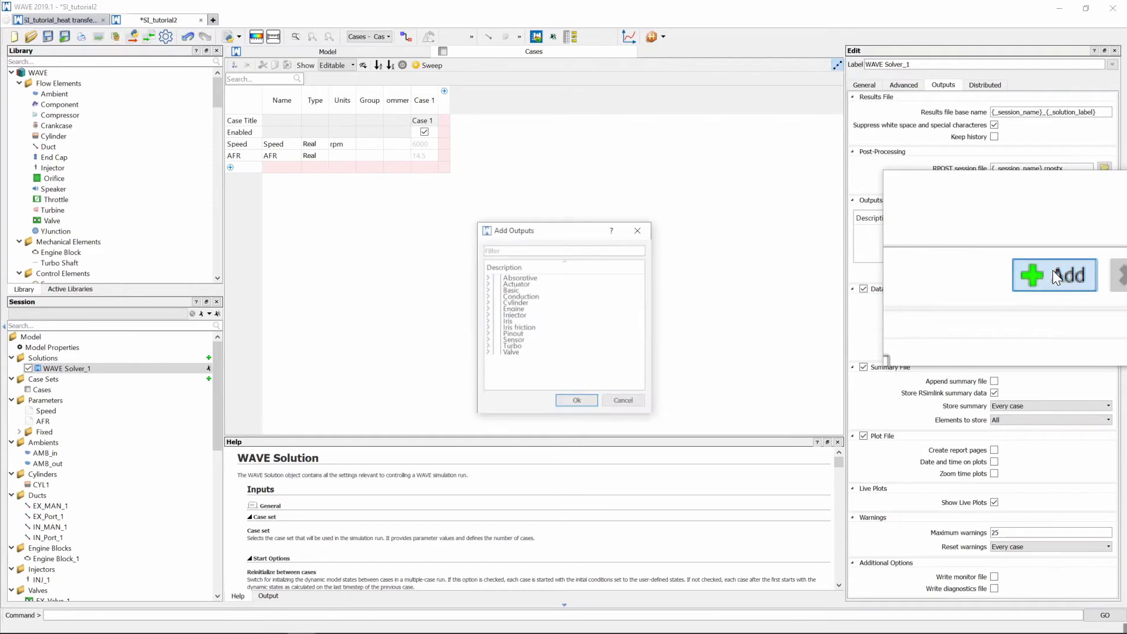
pyautogui.click(495, 297)
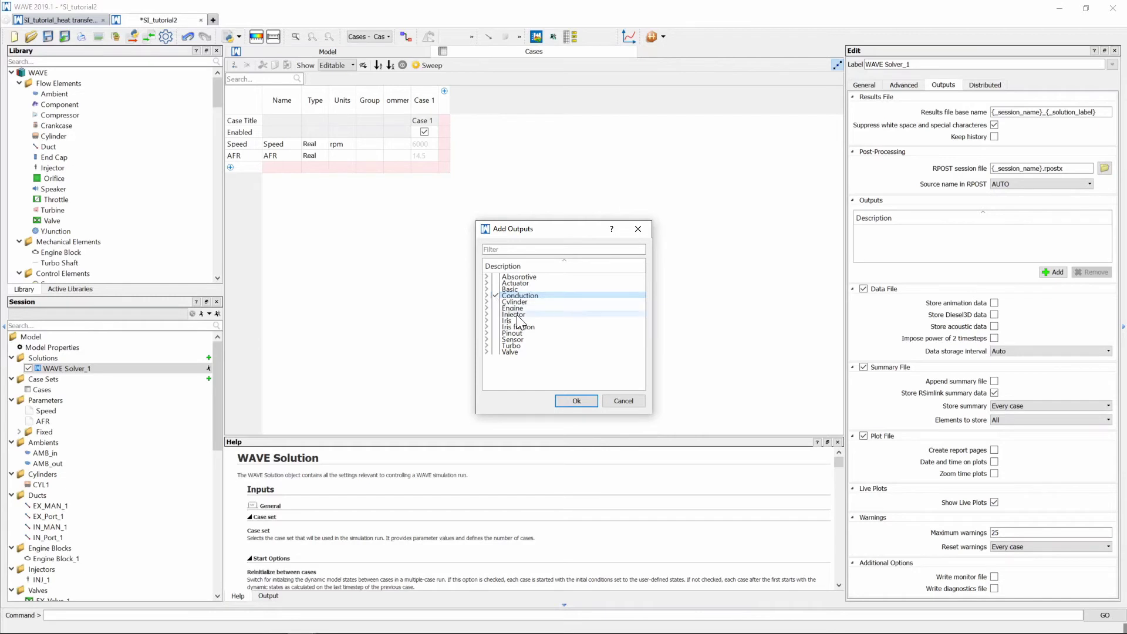
pyautogui.click(575, 399)
pyautogui.click(872, 301)
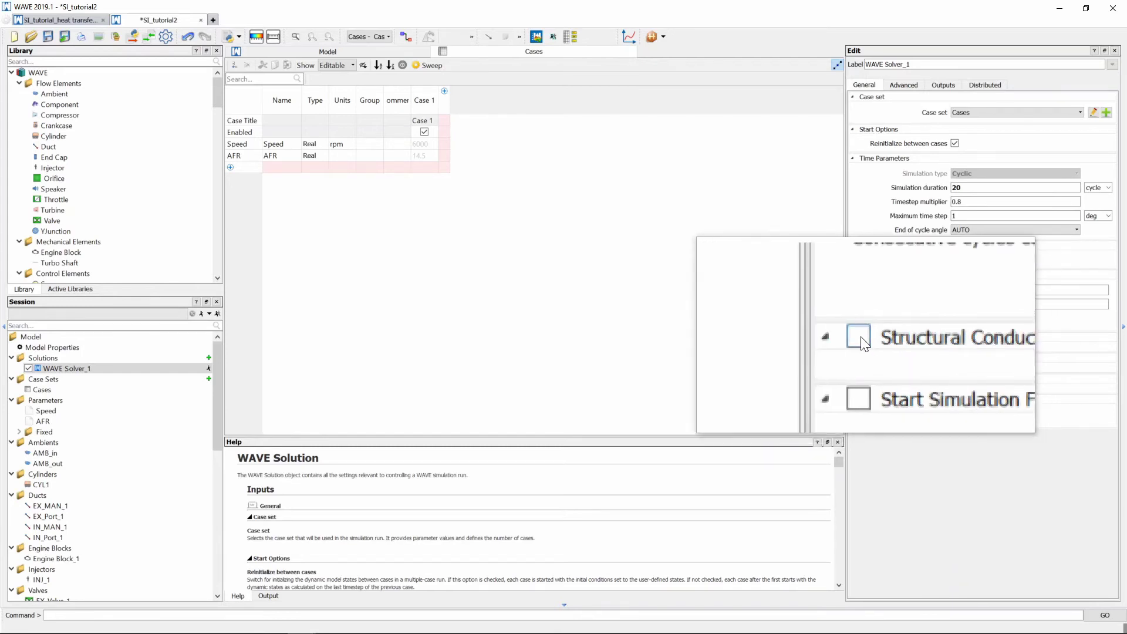
pyautogui.click(861, 339)
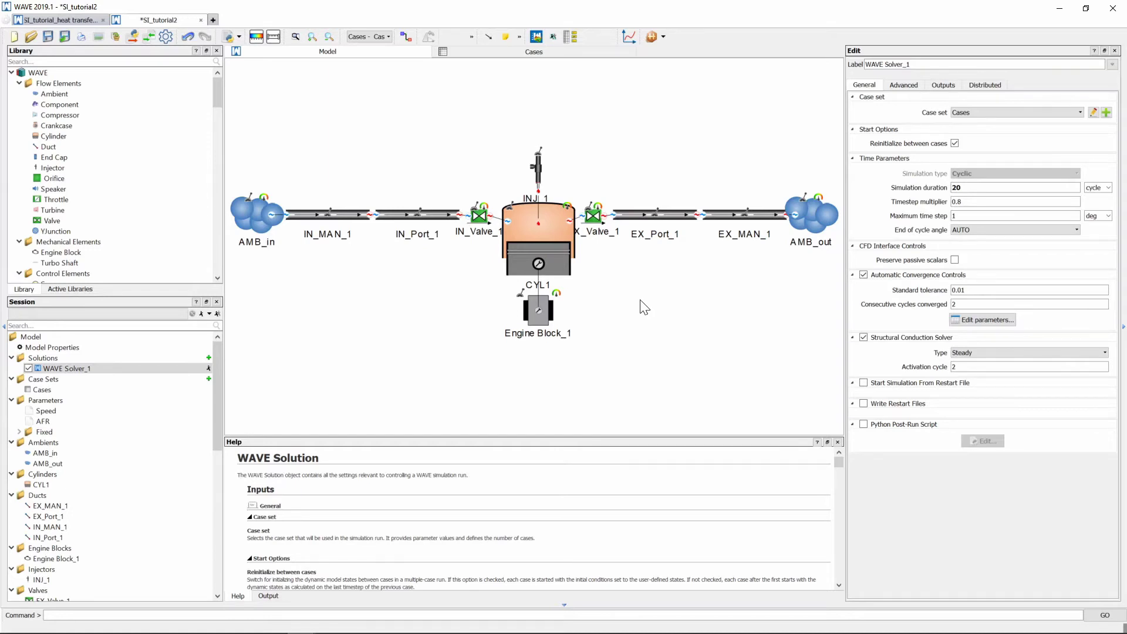
# - Remove the Pressure output from CYL1's requested outputs
pyautogui.click(550, 253)
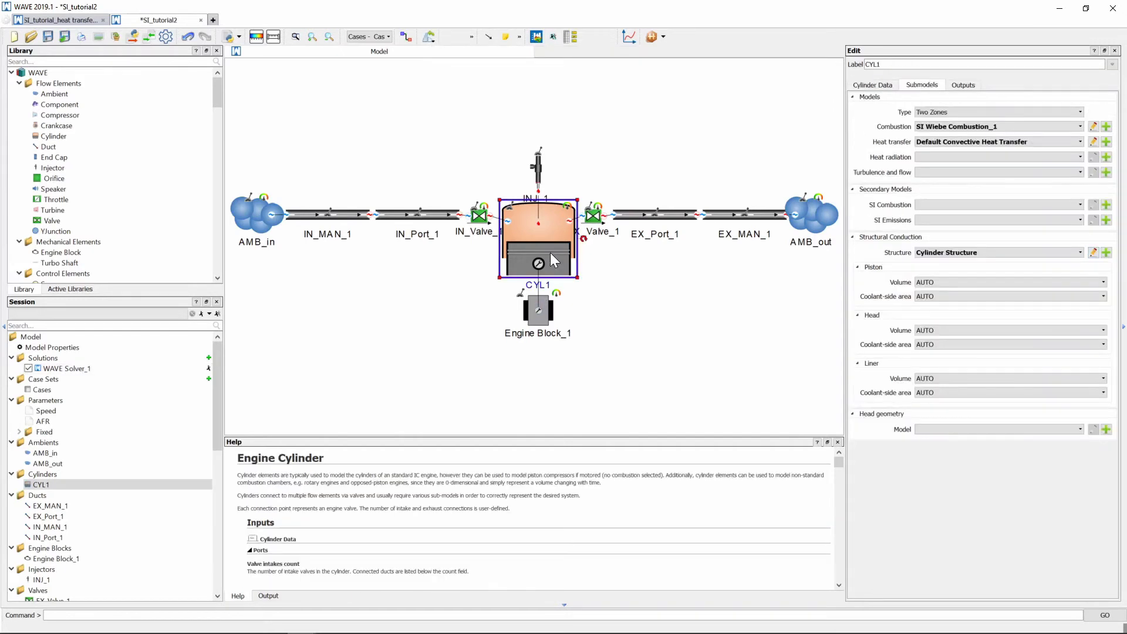
pyautogui.click(962, 85)
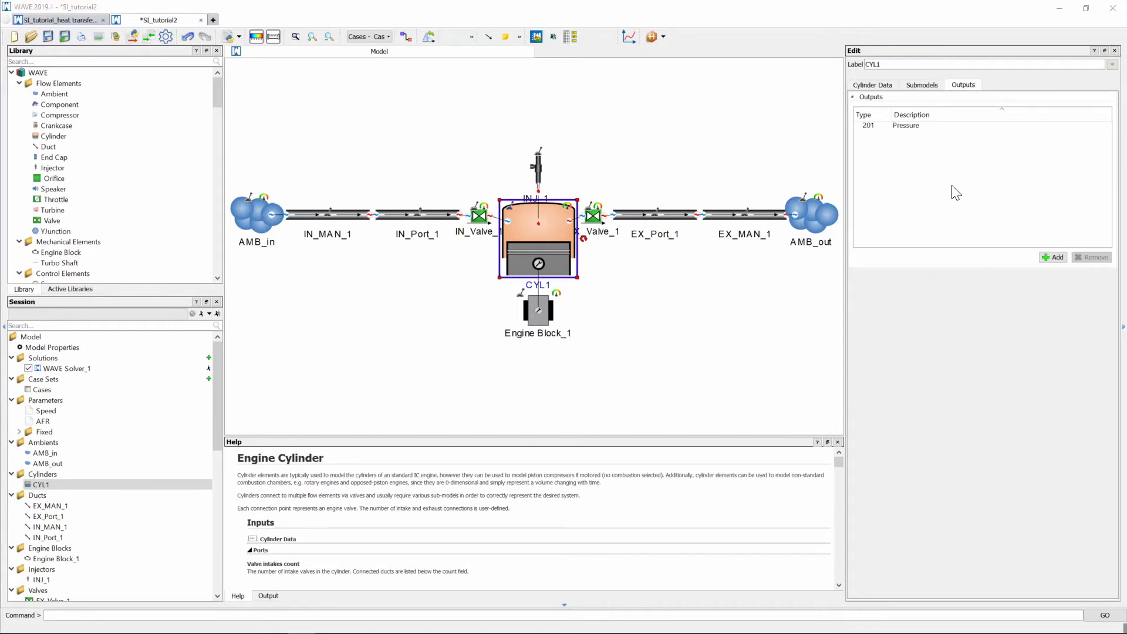
pyautogui.click(912, 127)
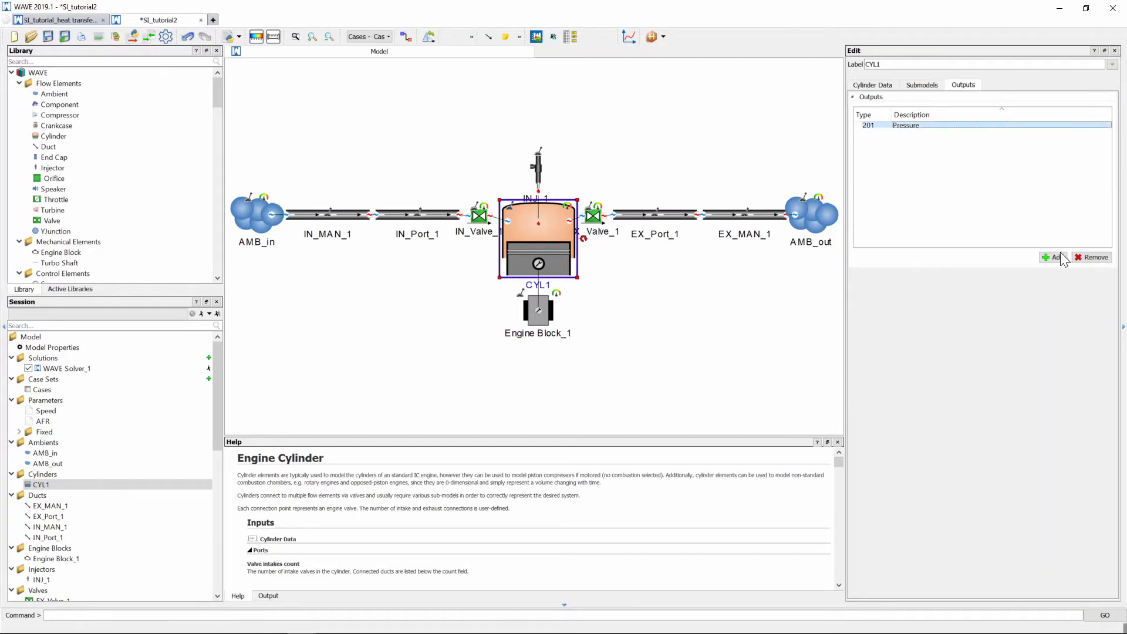
pyautogui.click(1092, 257)
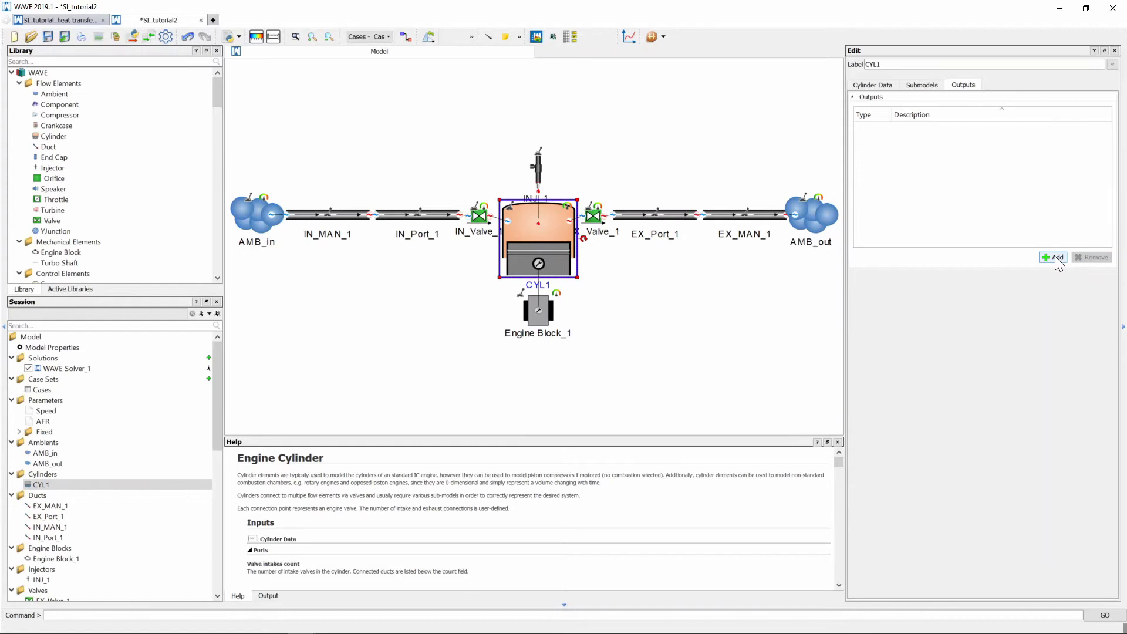
# - Add head coolant-side, gas-side and interior wall temperatures (267-269) and Heat Transfer Rate (137) outputs
pyautogui.click(1054, 256)
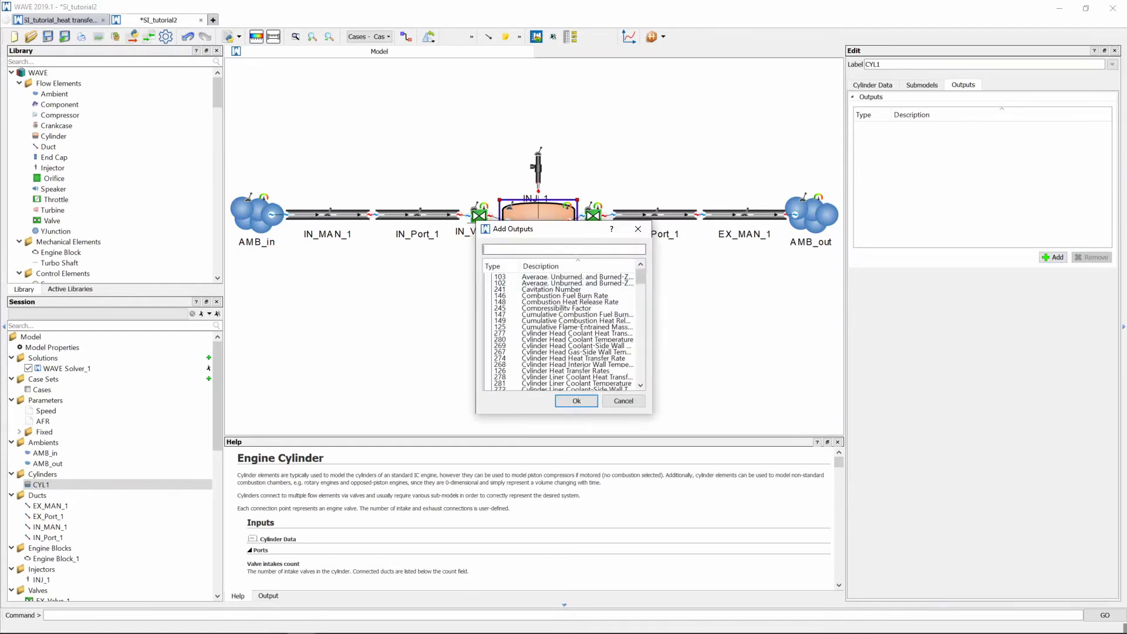
pyautogui.write('267')
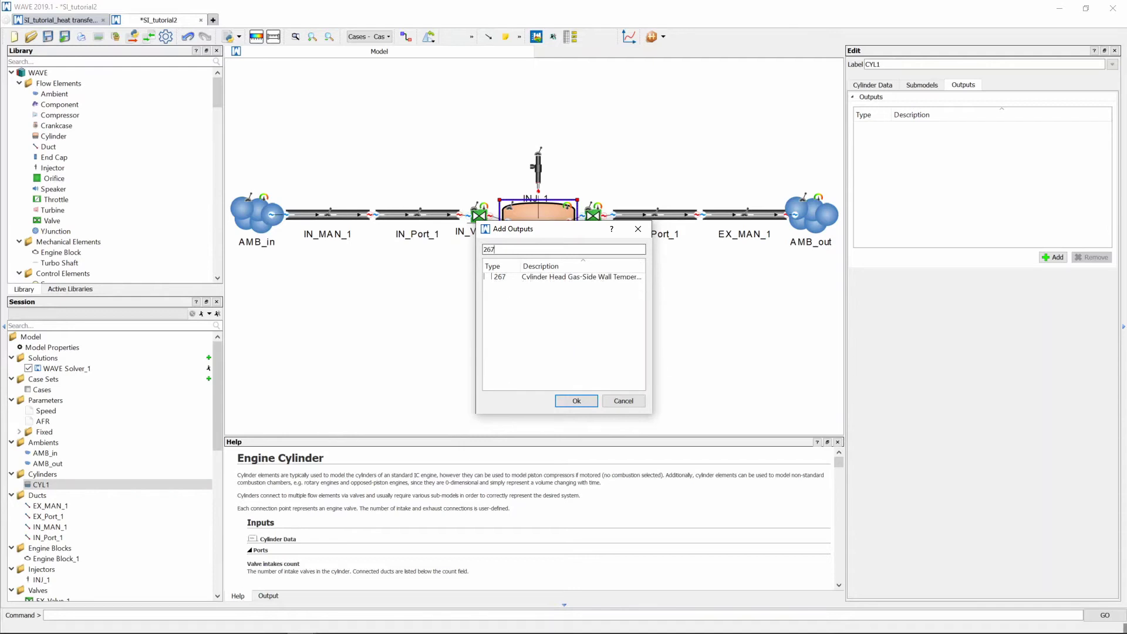
pyautogui.click(489, 276)
pyautogui.doubleClick(489, 251)
pyautogui.write('268')
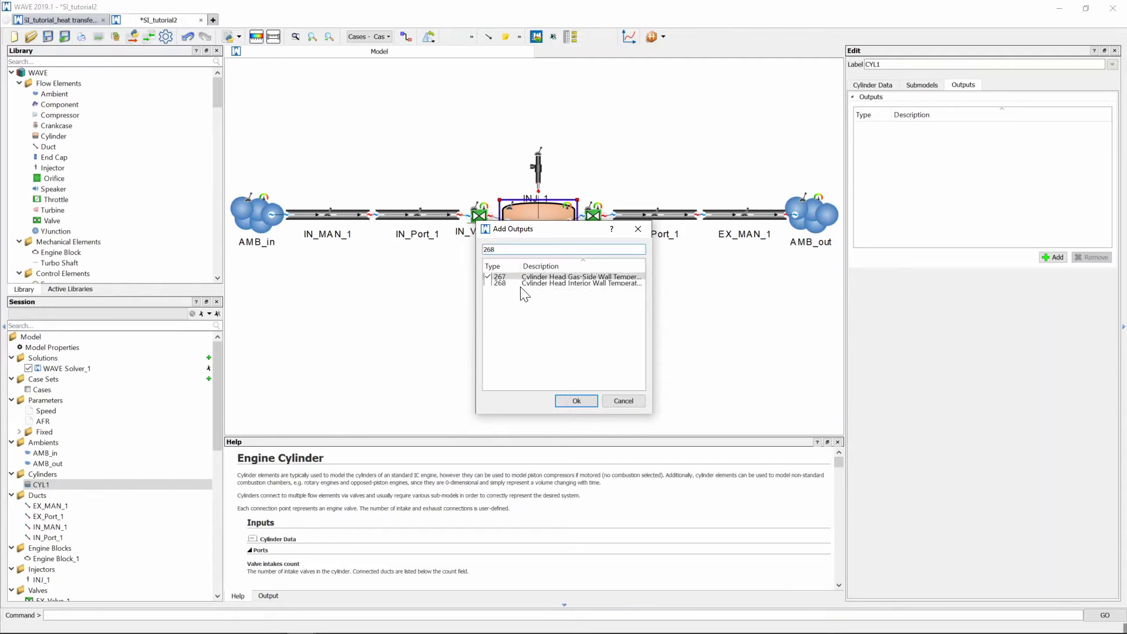
pyautogui.click(490, 282)
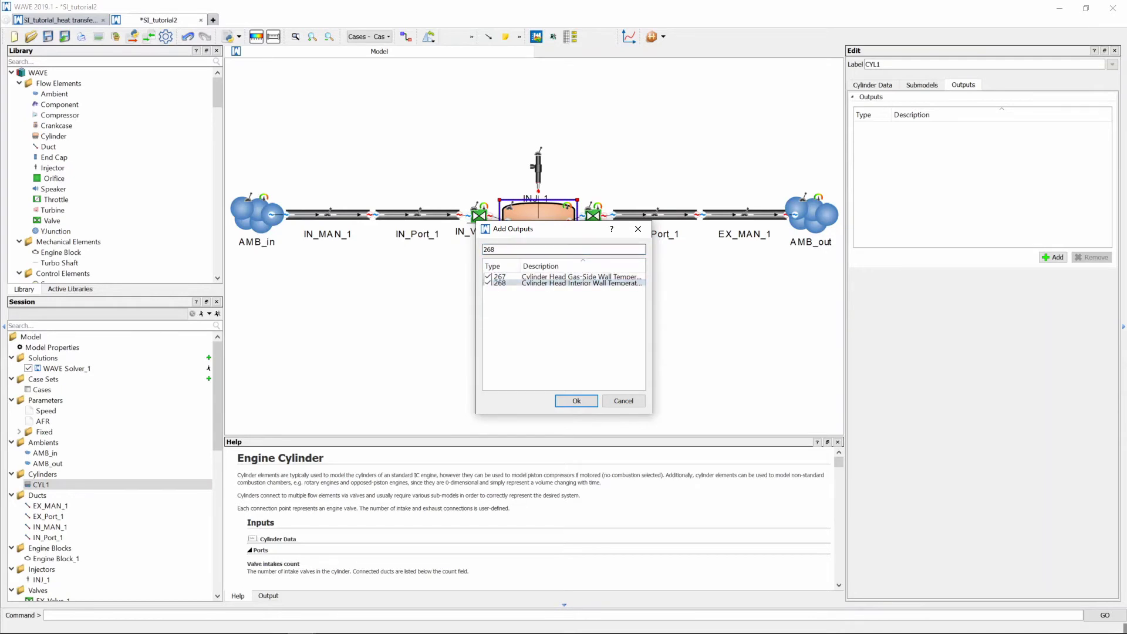
pyautogui.press('BackSpace')
pyautogui.write('9')
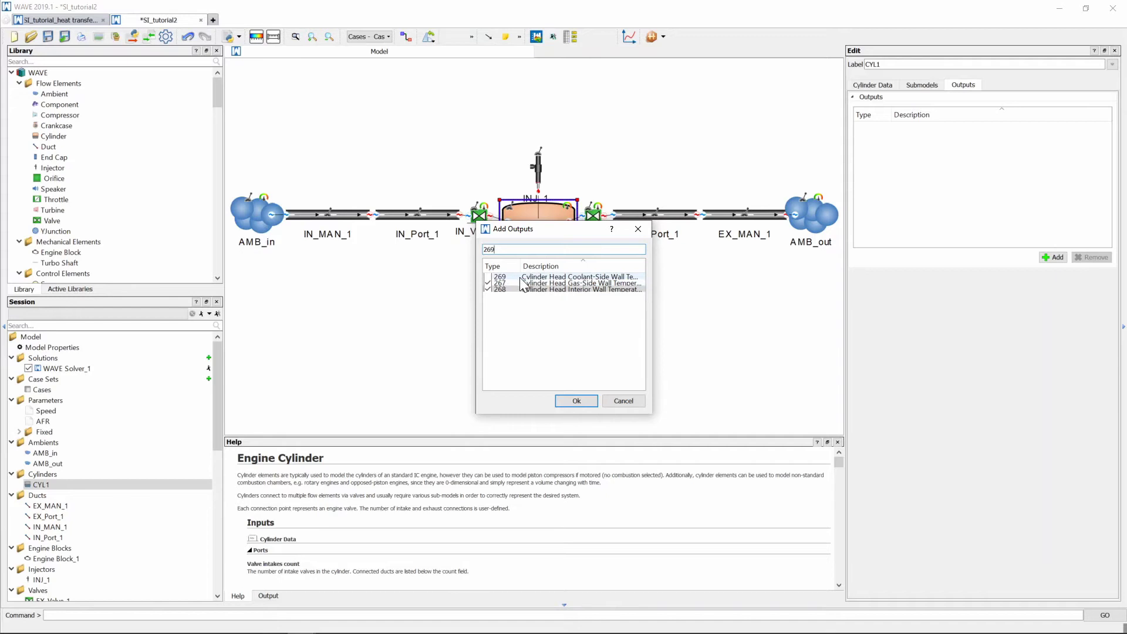
pyautogui.click(489, 277)
pyautogui.hotkey('ctrl', 'a')
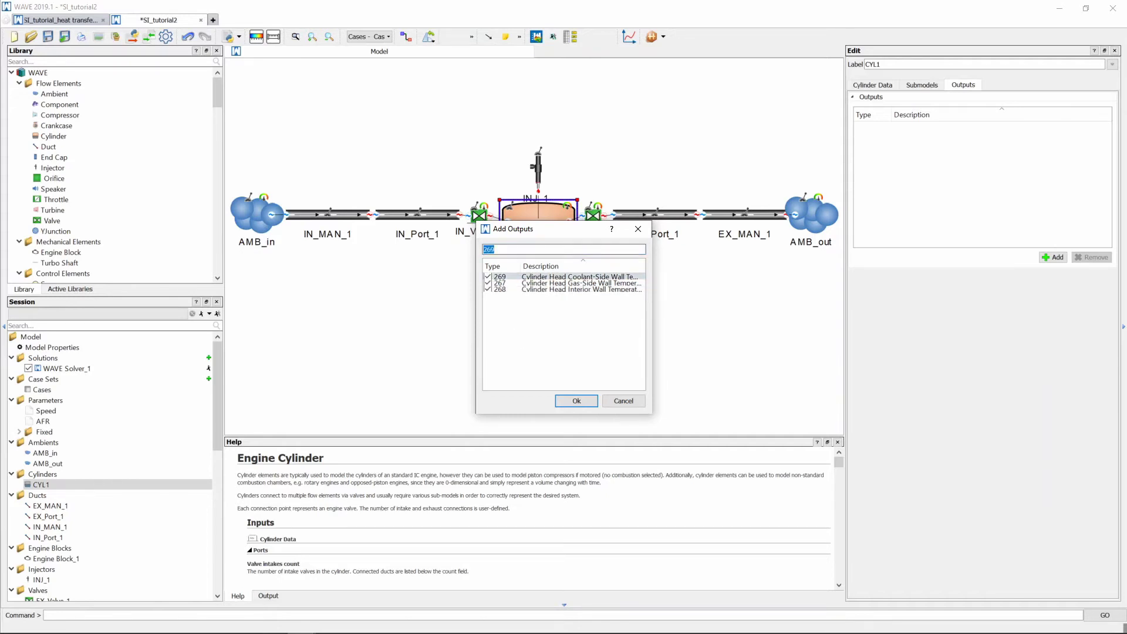
pyautogui.write('heat transfer rate')
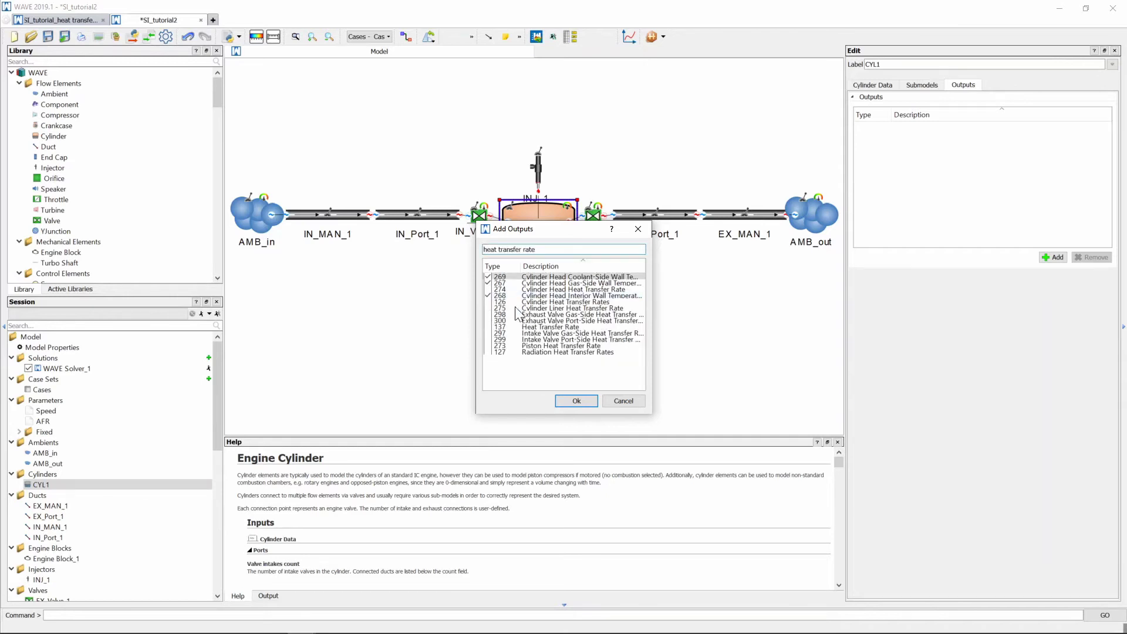
pyautogui.click(489, 326)
pyautogui.click(576, 400)
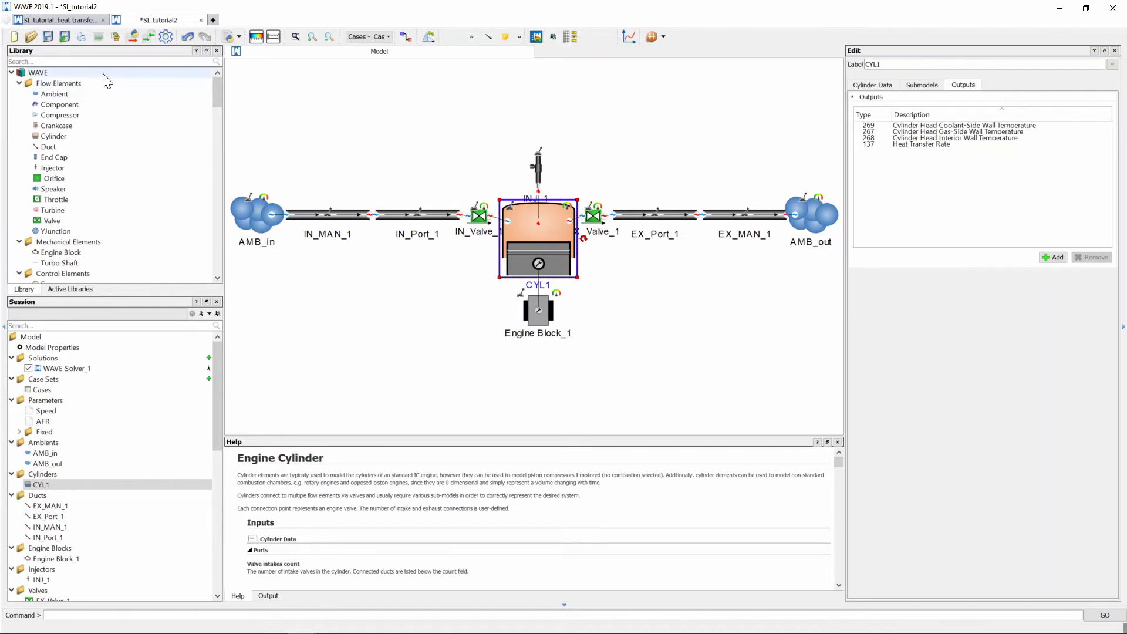
# - Save the model as SI_tutorial_heat_transfer and run the engine simulation
pyautogui.click(64, 35)
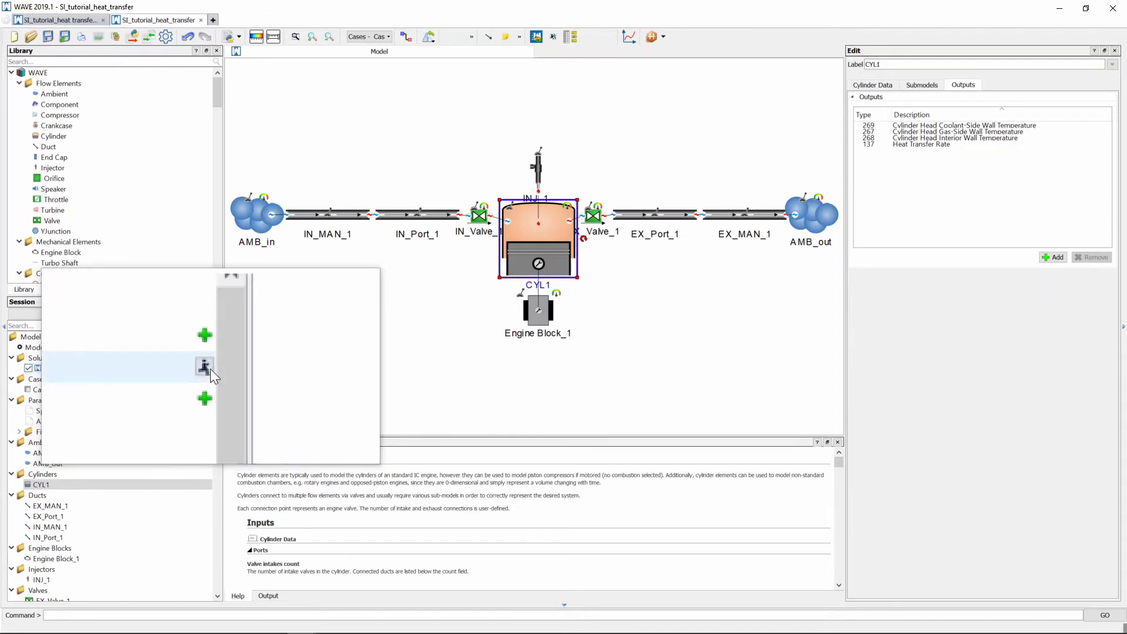
pyautogui.click(211, 369)
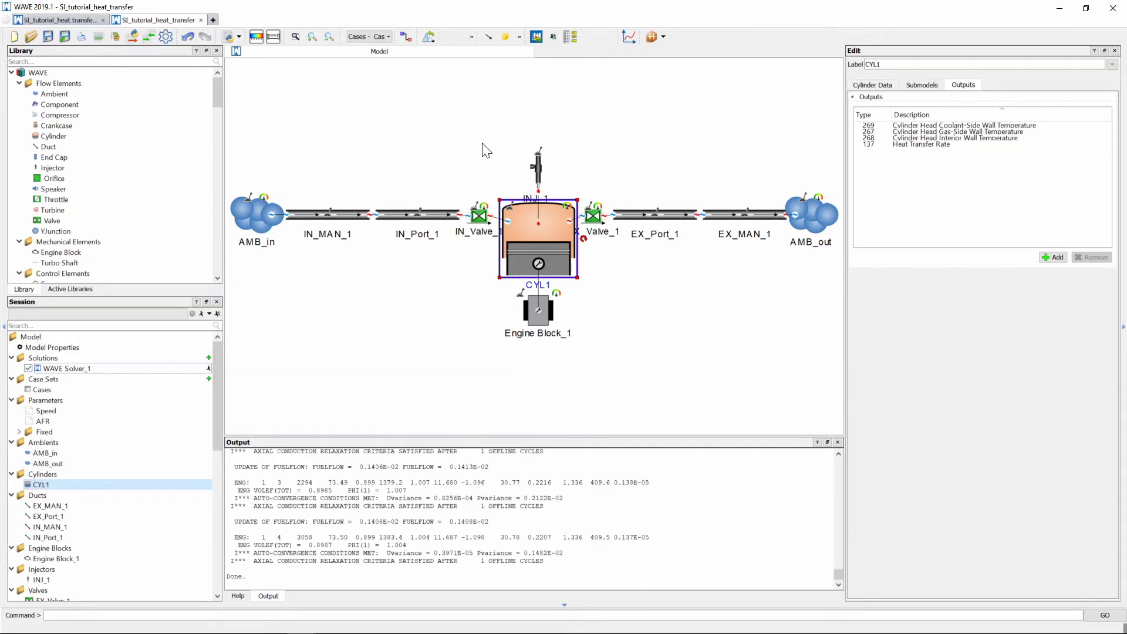
pyautogui.click(537, 36)
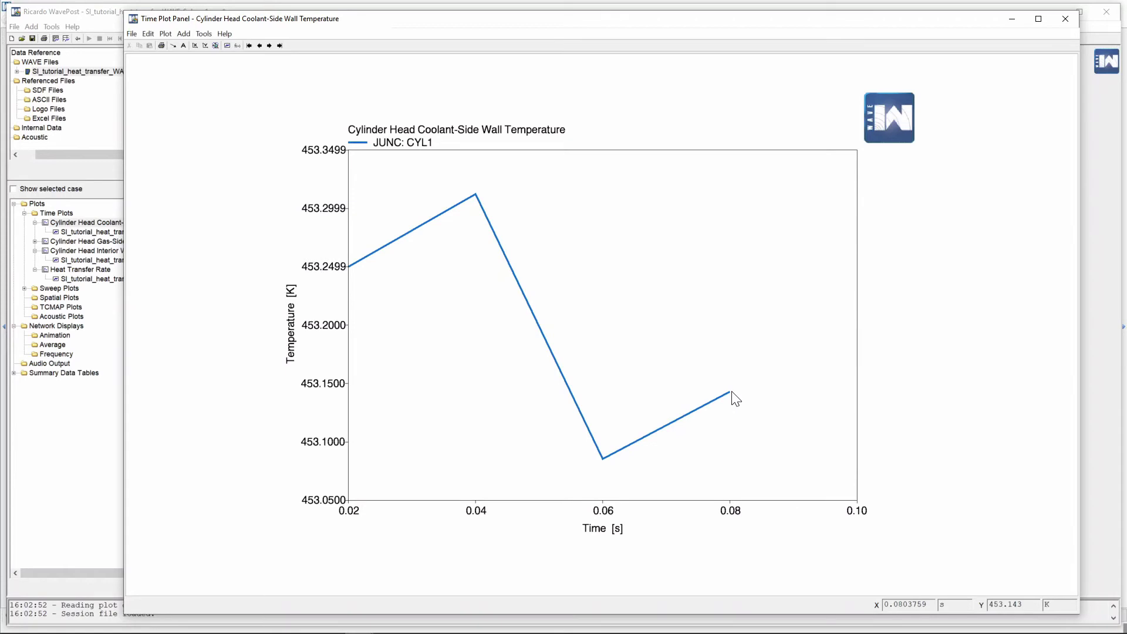
pyautogui.press('Escape')
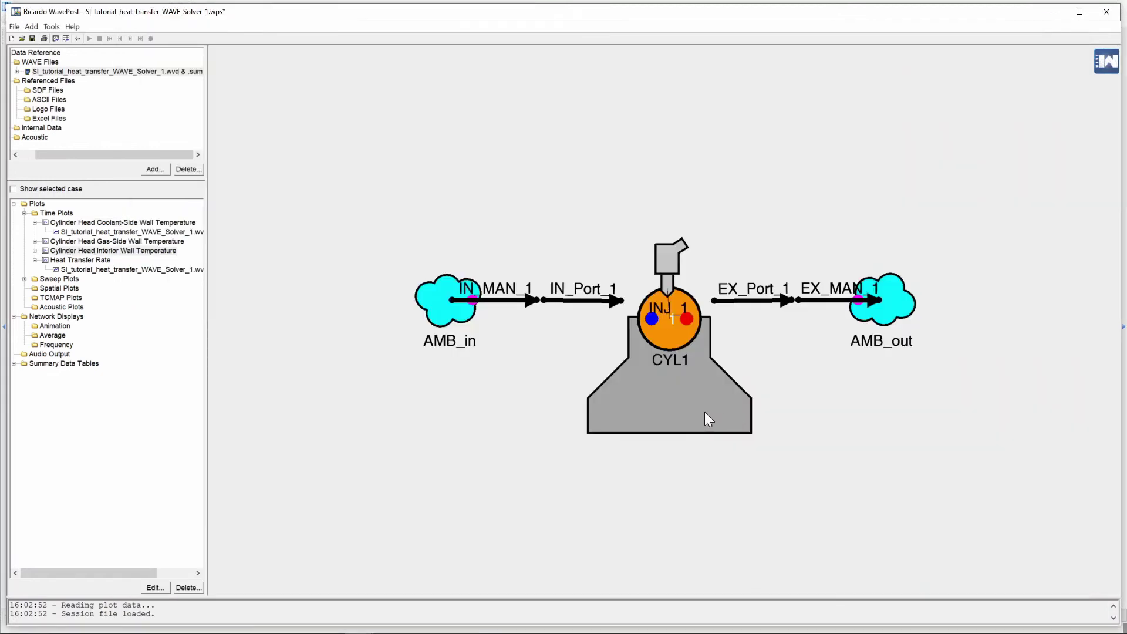
pyautogui.rightClick(667, 335)
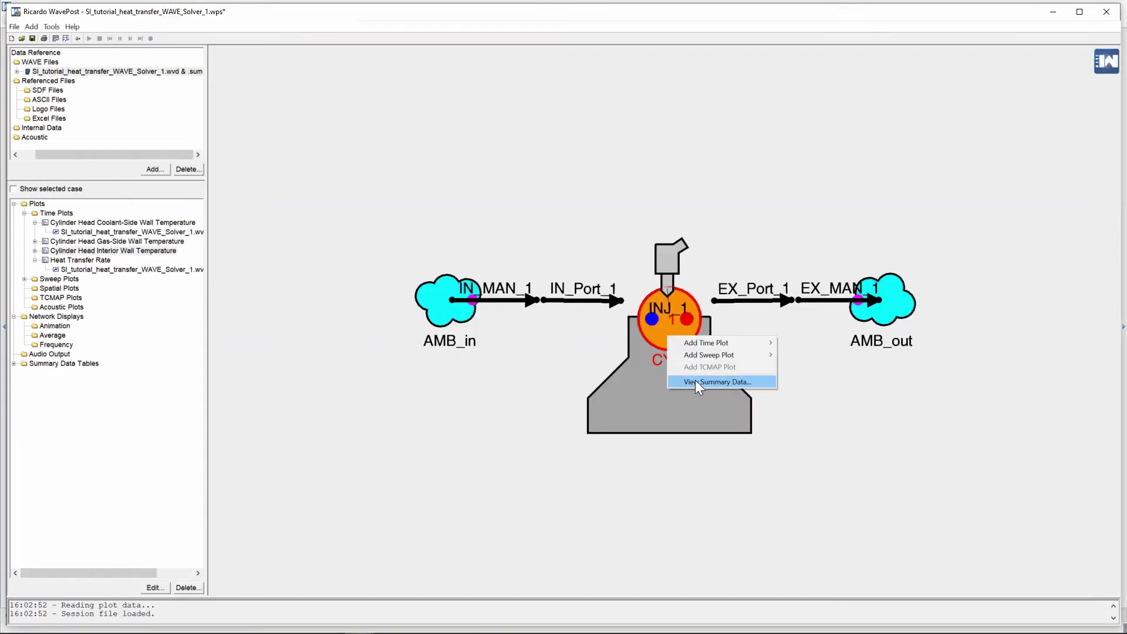
pyautogui.click(694, 379)
pyautogui.moveTo(614, 192); pyautogui.dragTo(554, 51)
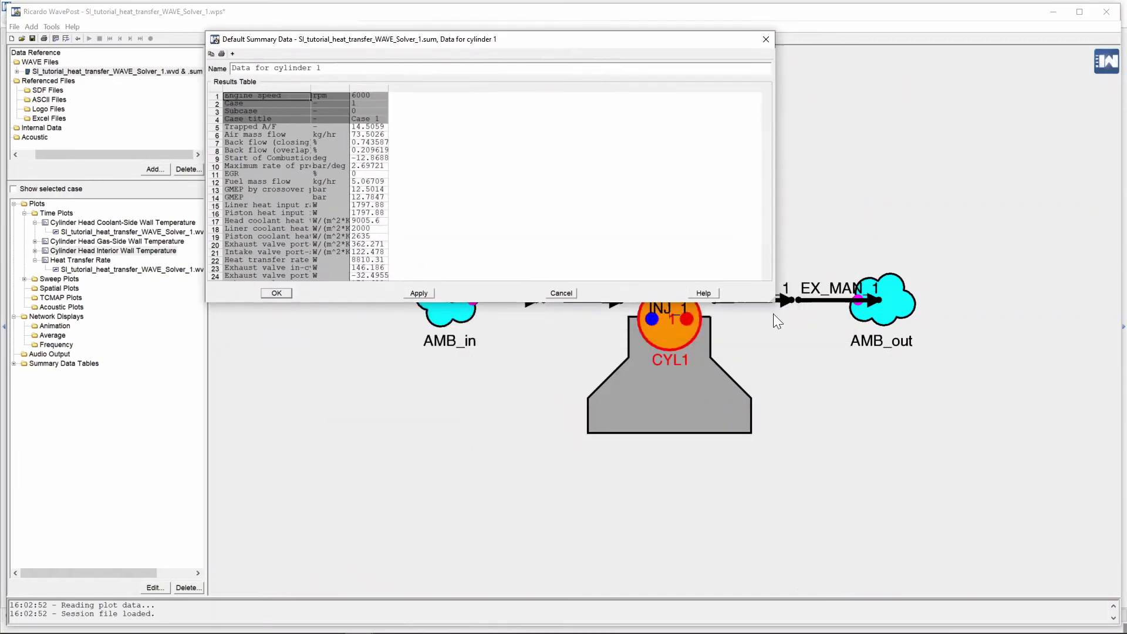
pyautogui.moveTo(780, 307); pyautogui.dragTo(957, 520)
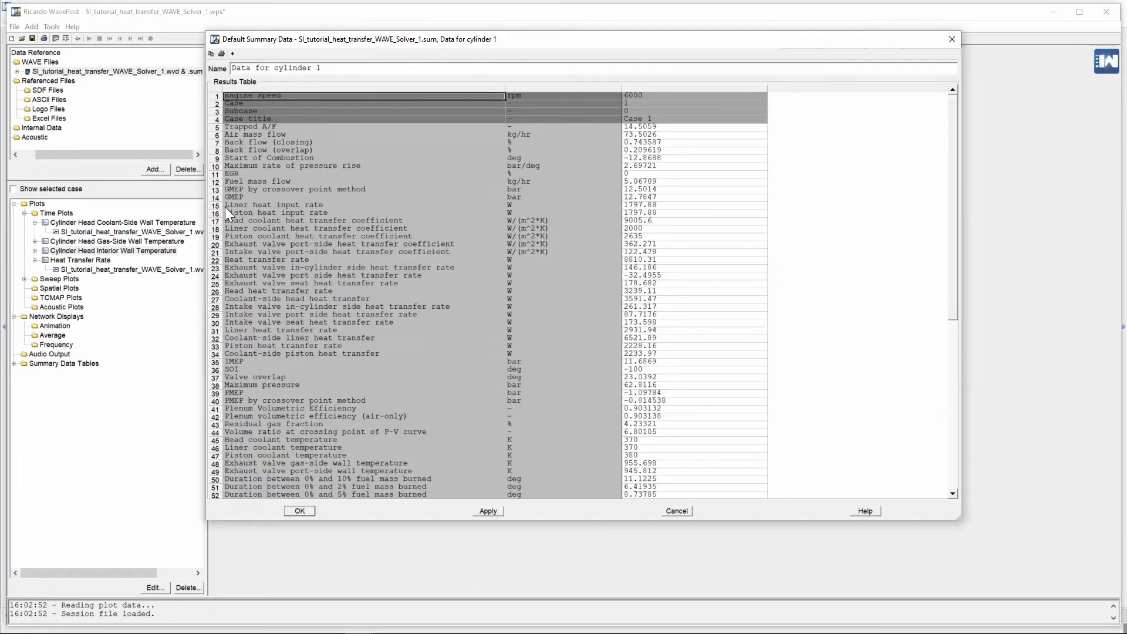
pyautogui.moveTo(225, 205)
pyautogui.mouseDown()
pyautogui.moveTo(244, 329)
pyautogui.moveTo(282, 353)
pyautogui.mouseUp()
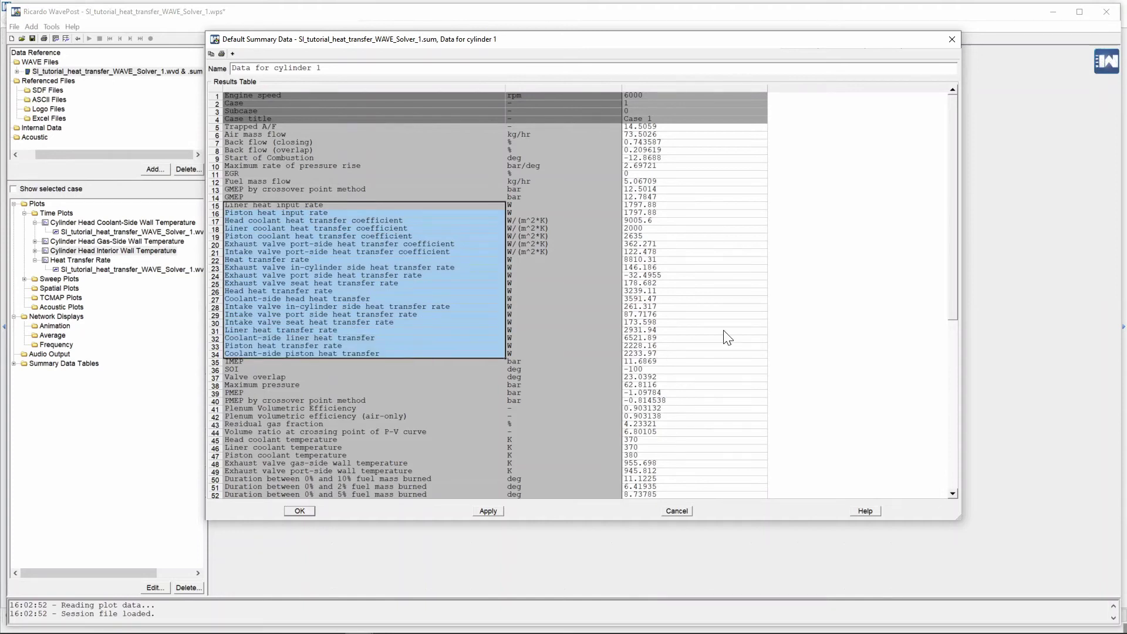
pyautogui.click(429, 261)
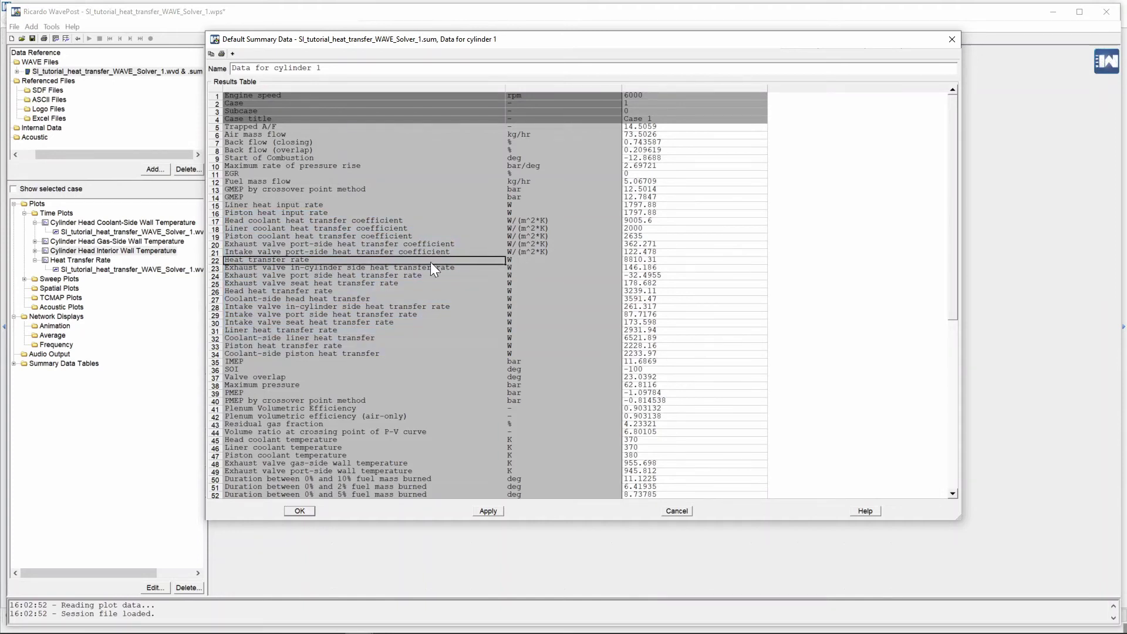
pyautogui.click(630, 260)
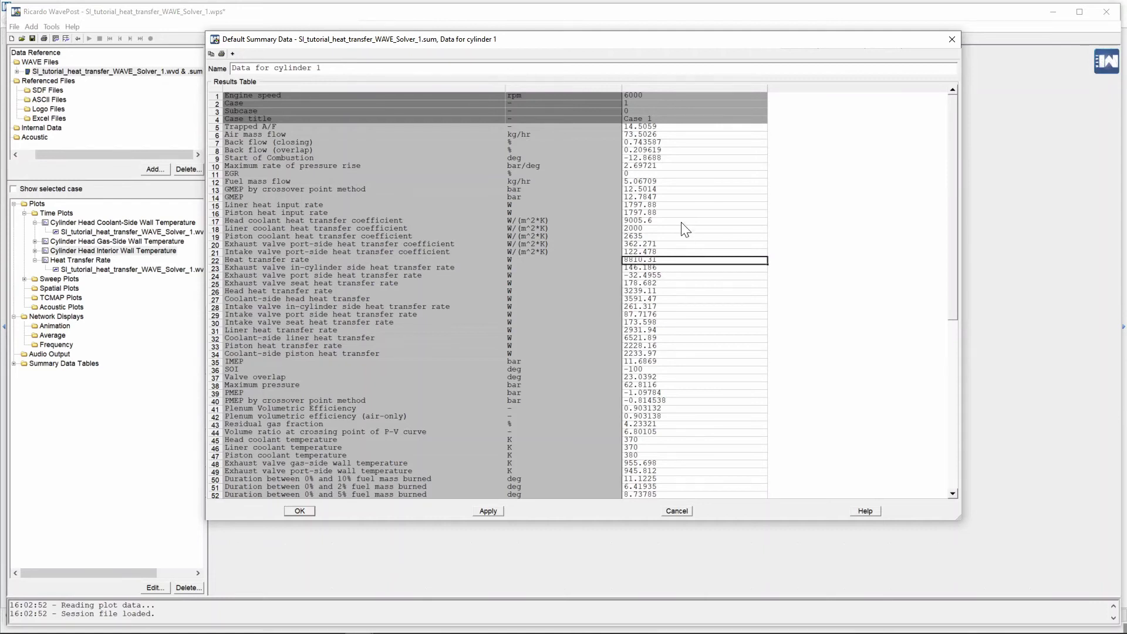
pyautogui.scroll(-10, 617, 290)
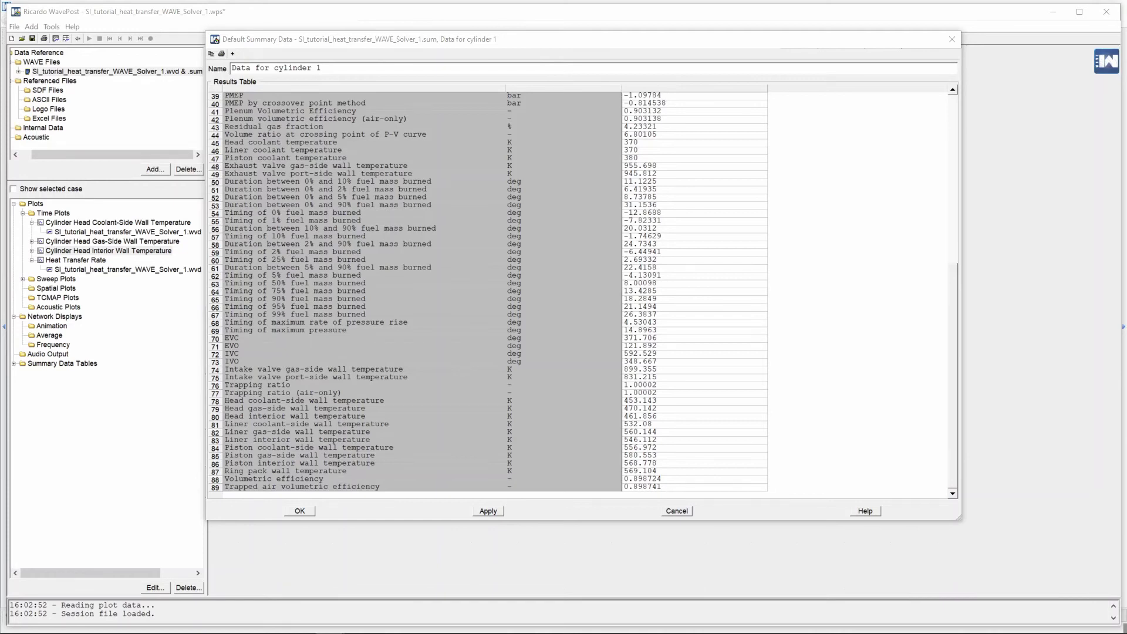
pyautogui.press('Escape')
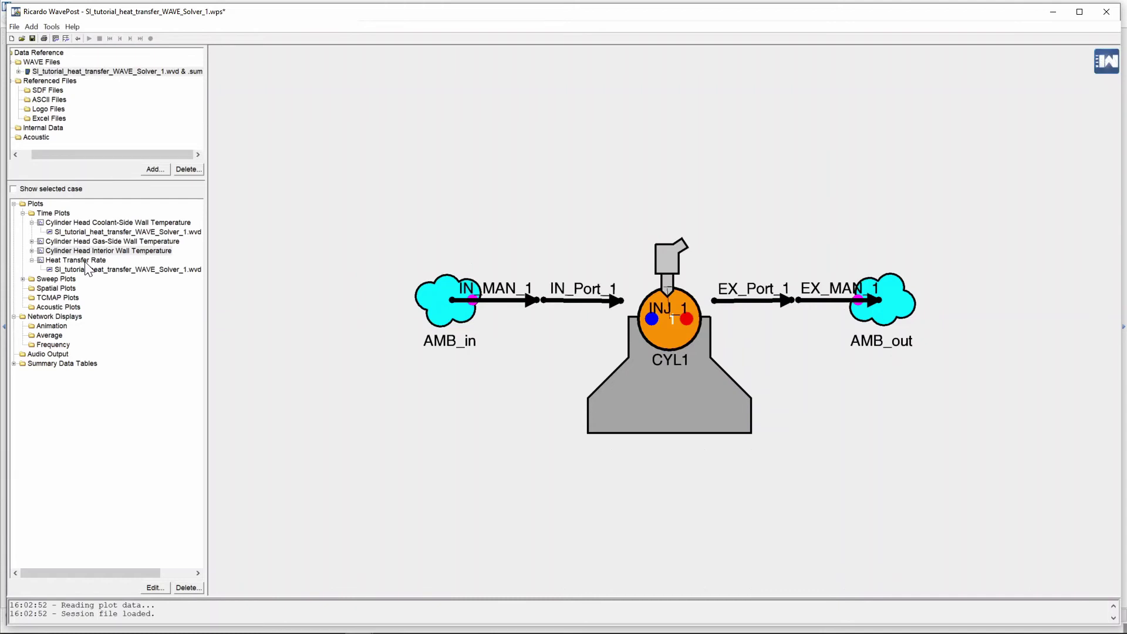
# - Open CYL1's Heat Transfer Rate time plot in WavePost
pyautogui.doubleClick(88, 270)
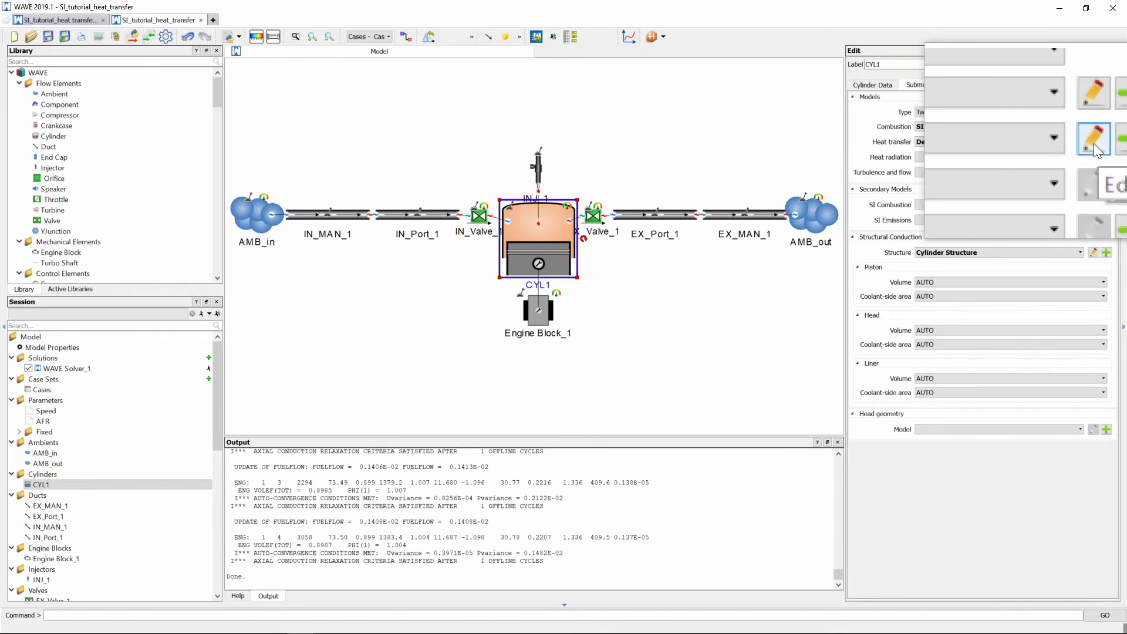
# - Open CYL1's convective heat transfer settings and list the available Woschni model variants
pyautogui.click(1094, 143)
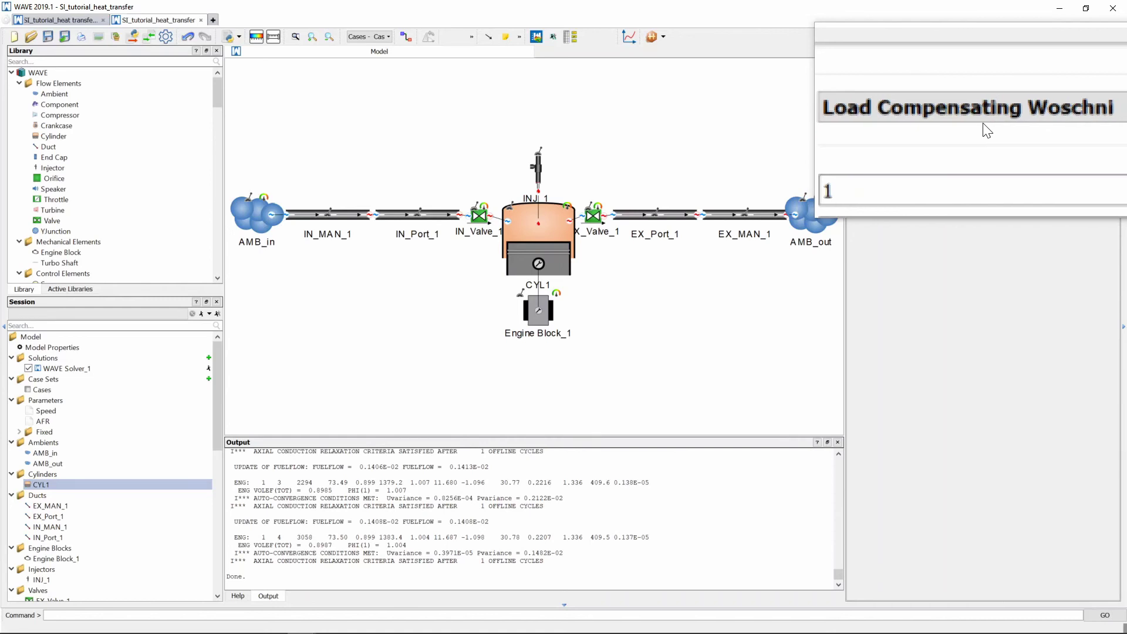
pyautogui.click(985, 124)
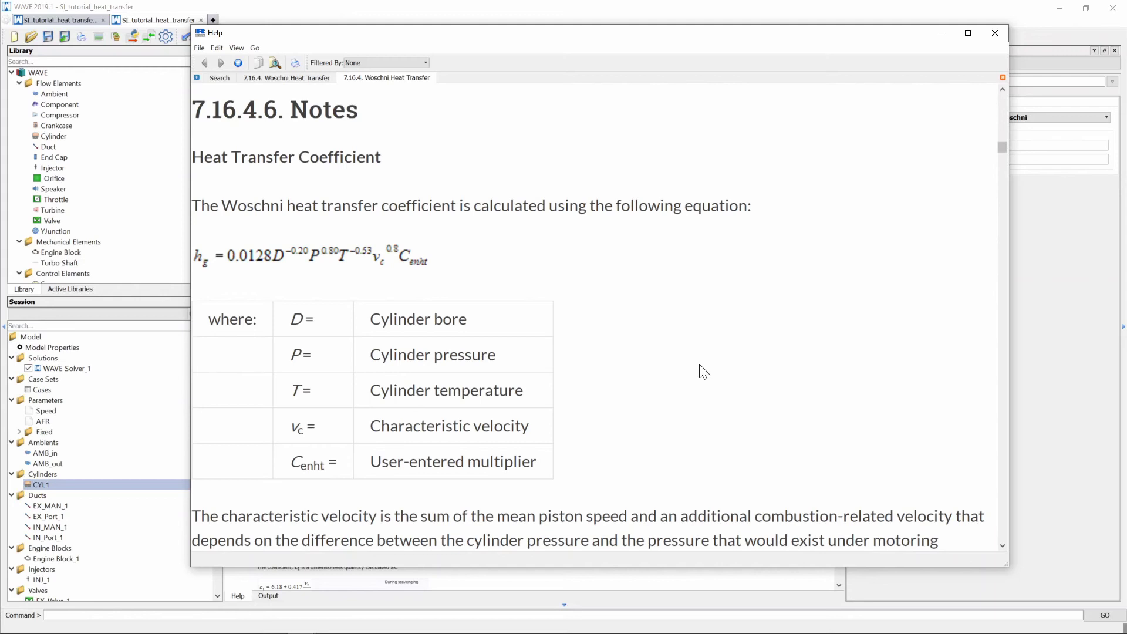
pyautogui.scroll(-1, 702, 370)
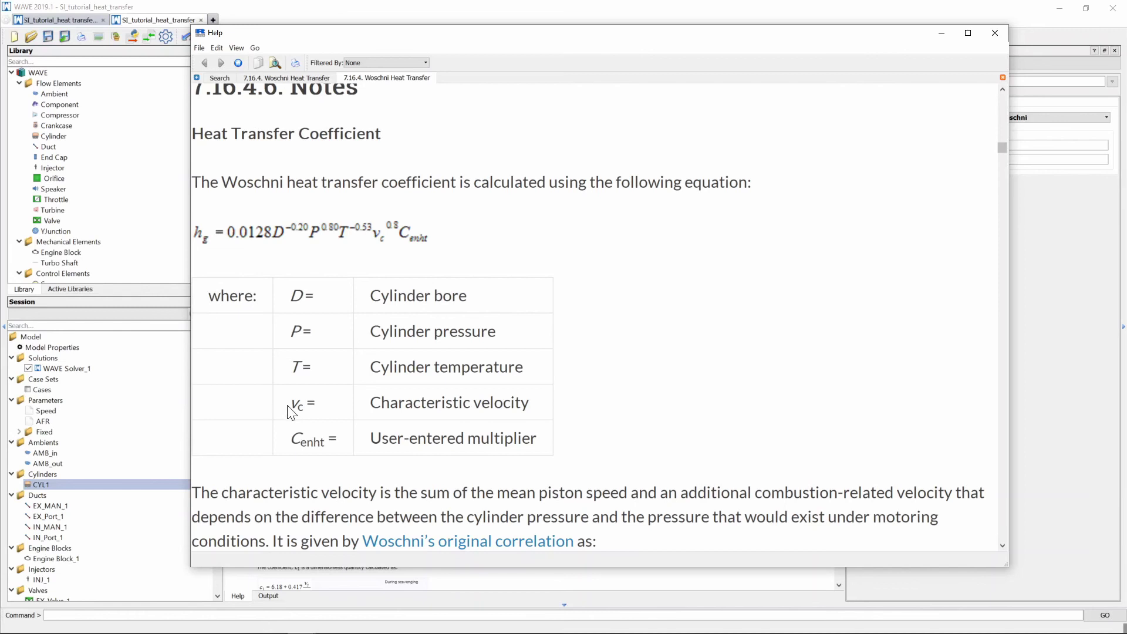
# - Review the Woschni help page's c1 coefficient cases and original and modified velocity correlations
pyautogui.moveTo(293, 403); pyautogui.dragTo(520, 402)
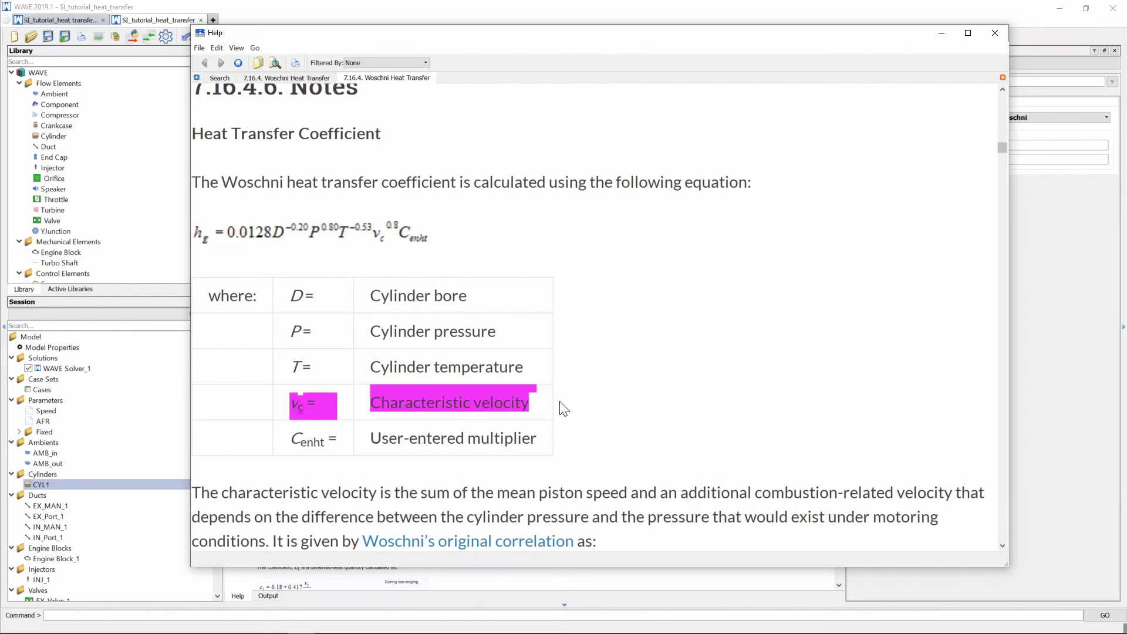
pyautogui.scroll(-4, 564, 408)
pyautogui.scroll(-1, 546, 290)
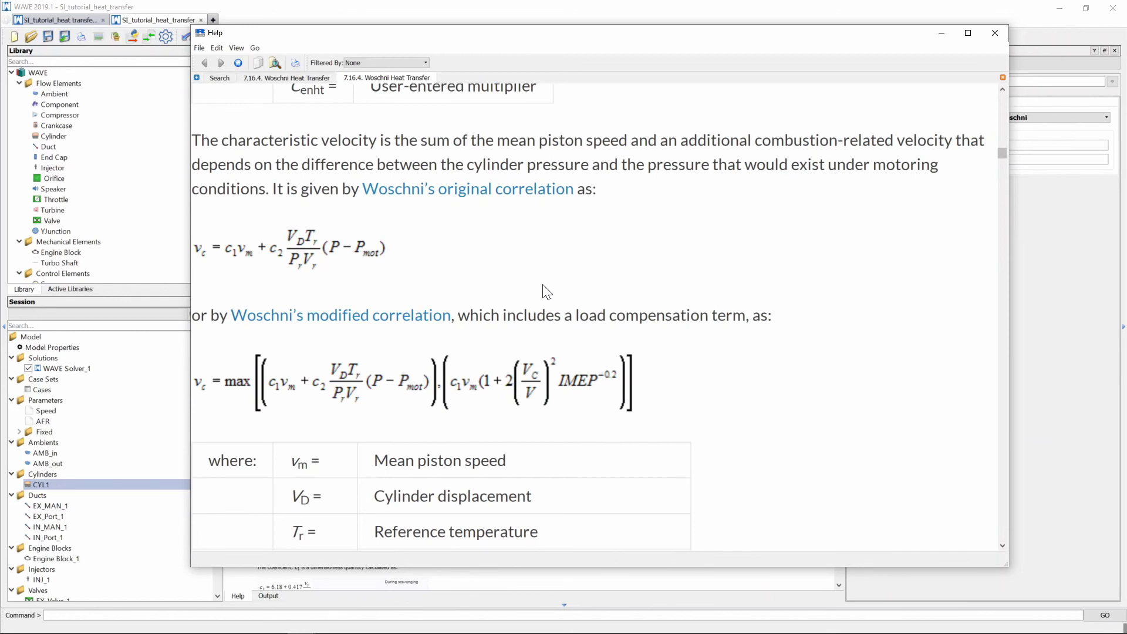
pyautogui.scroll(-1, 547, 291)
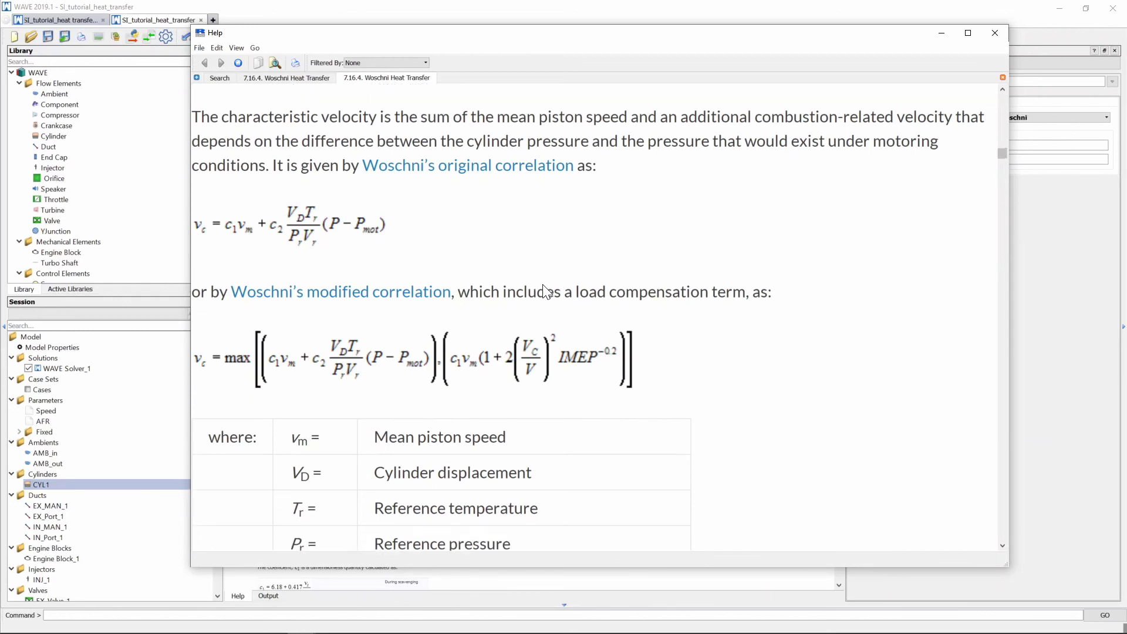
pyautogui.scroll(-1, 545, 291)
pyautogui.scroll(-1, 546, 291)
pyautogui.scroll(-1, 546, 291)
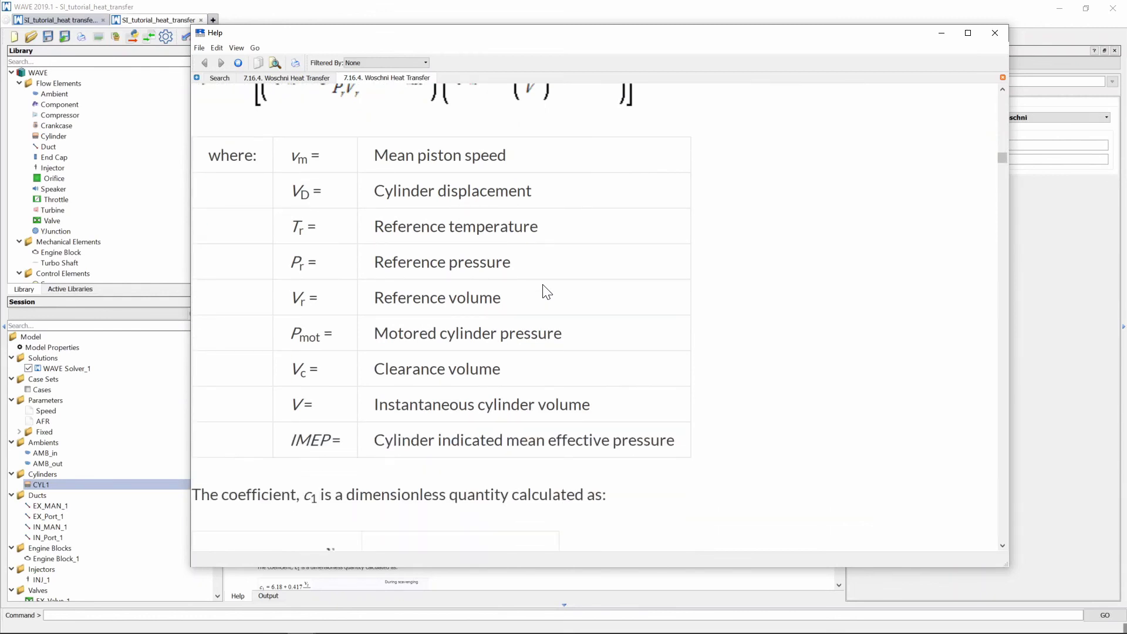
pyautogui.scroll(-2, 546, 291)
pyautogui.scroll(-1, 546, 291)
pyautogui.scroll(-1, 543, 284)
pyautogui.scroll(-1, 542, 285)
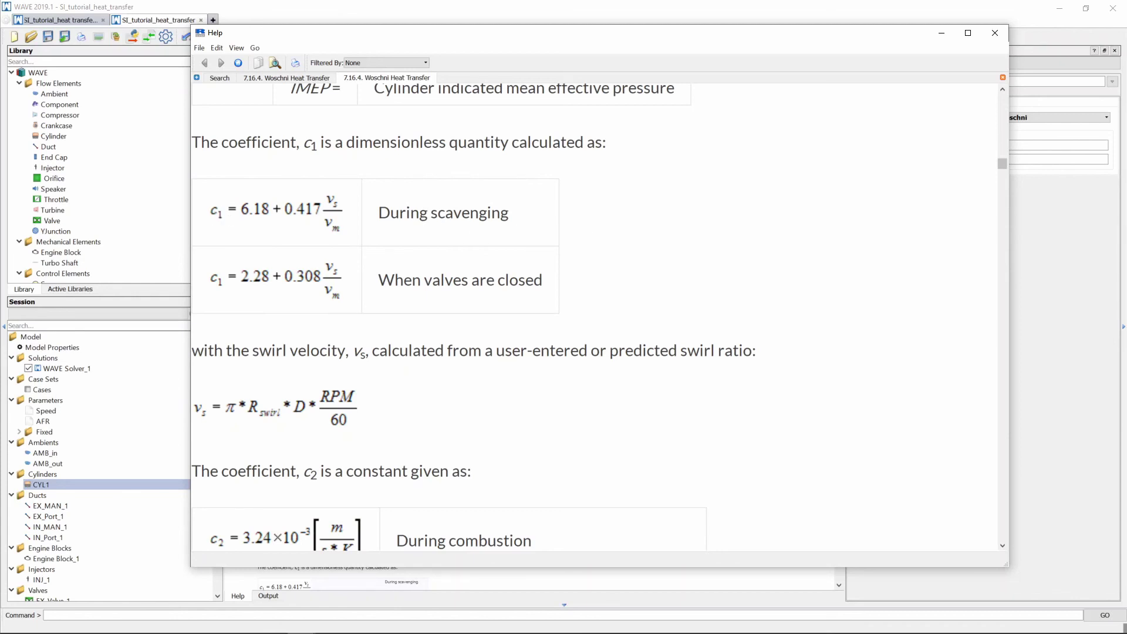
pyautogui.moveTo(378, 227); pyautogui.dragTo(541, 230)
pyautogui.moveTo(379, 280); pyautogui.dragTo(544, 281)
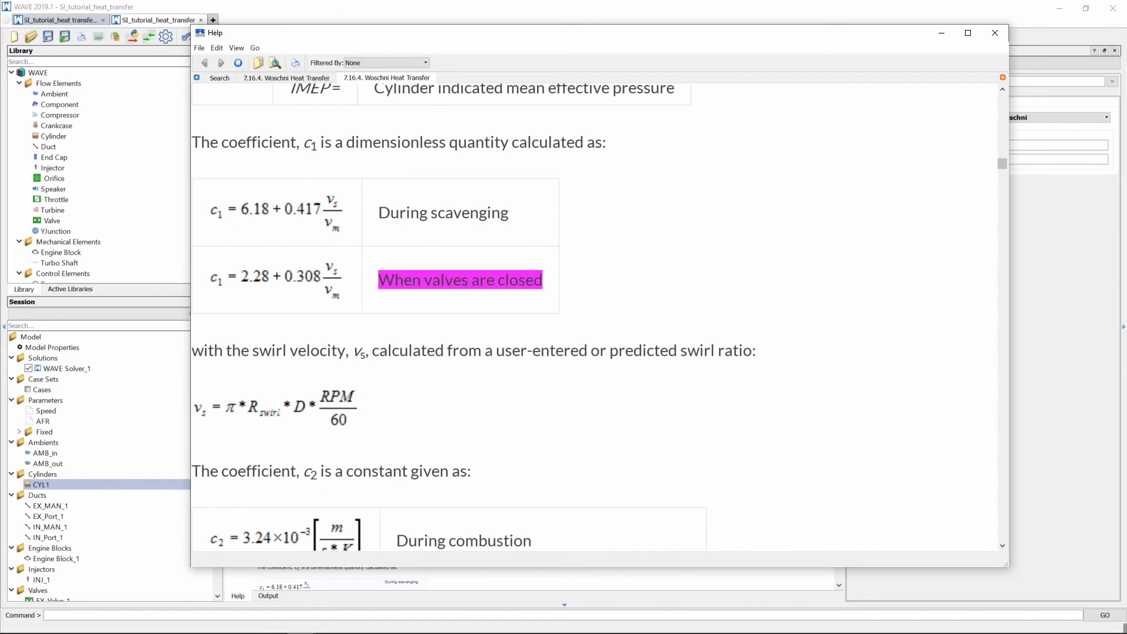
pyautogui.click(582, 285)
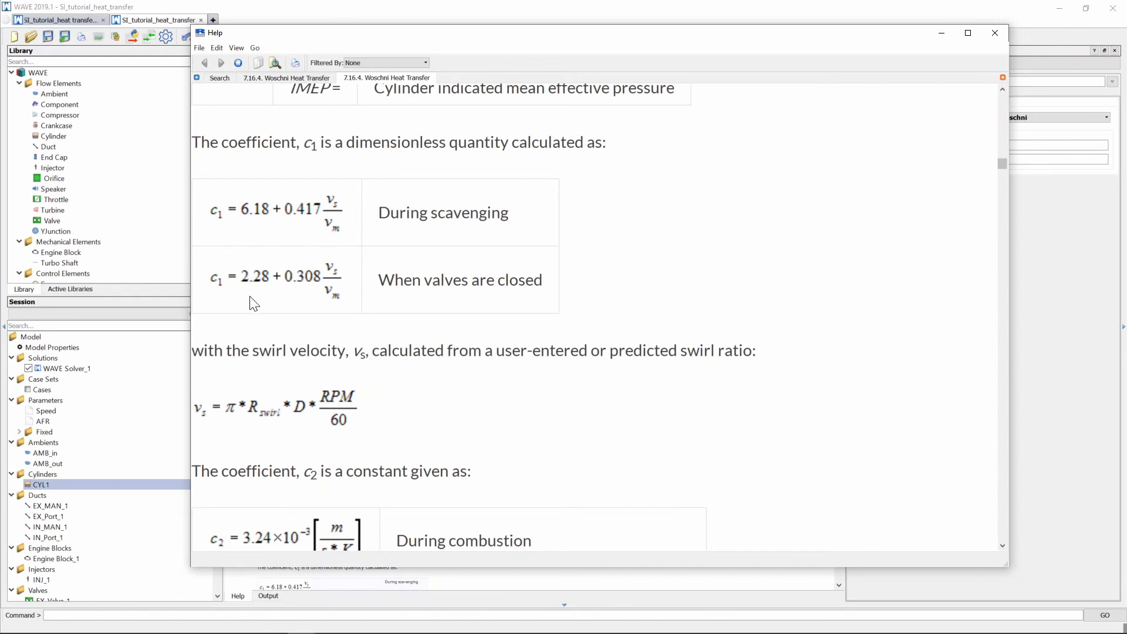
pyautogui.scroll(2, 239, 233)
pyautogui.scroll(2, 238, 233)
pyautogui.scroll(2, 238, 233)
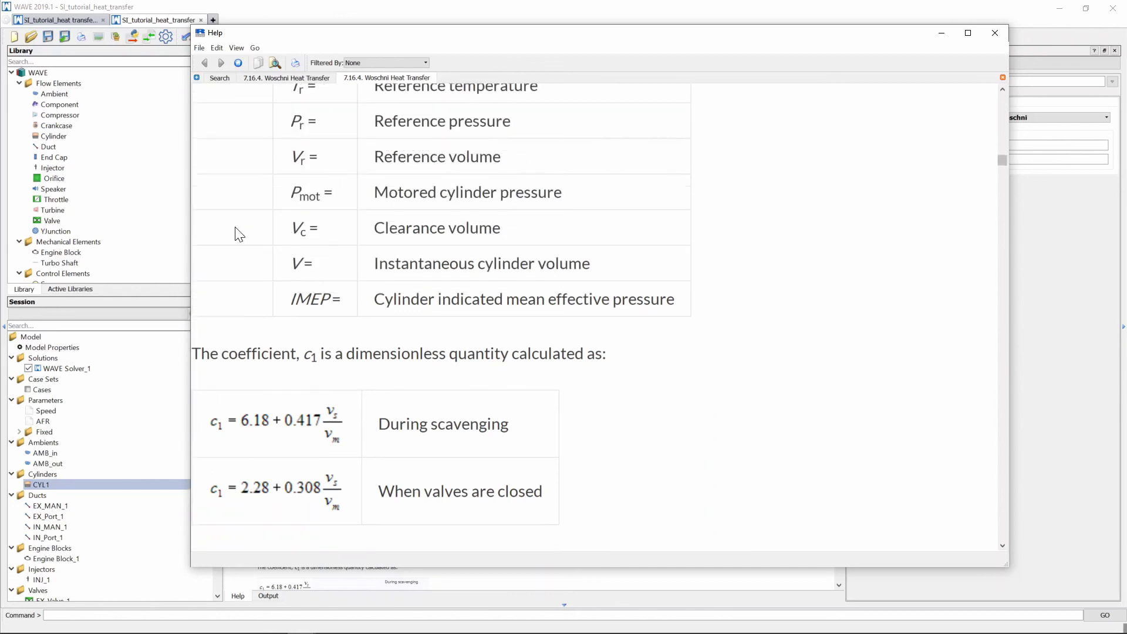
pyautogui.scroll(-3, 238, 233)
pyautogui.scroll(-1, 239, 234)
pyautogui.scroll(4, 239, 234)
pyautogui.scroll(2, 239, 233)
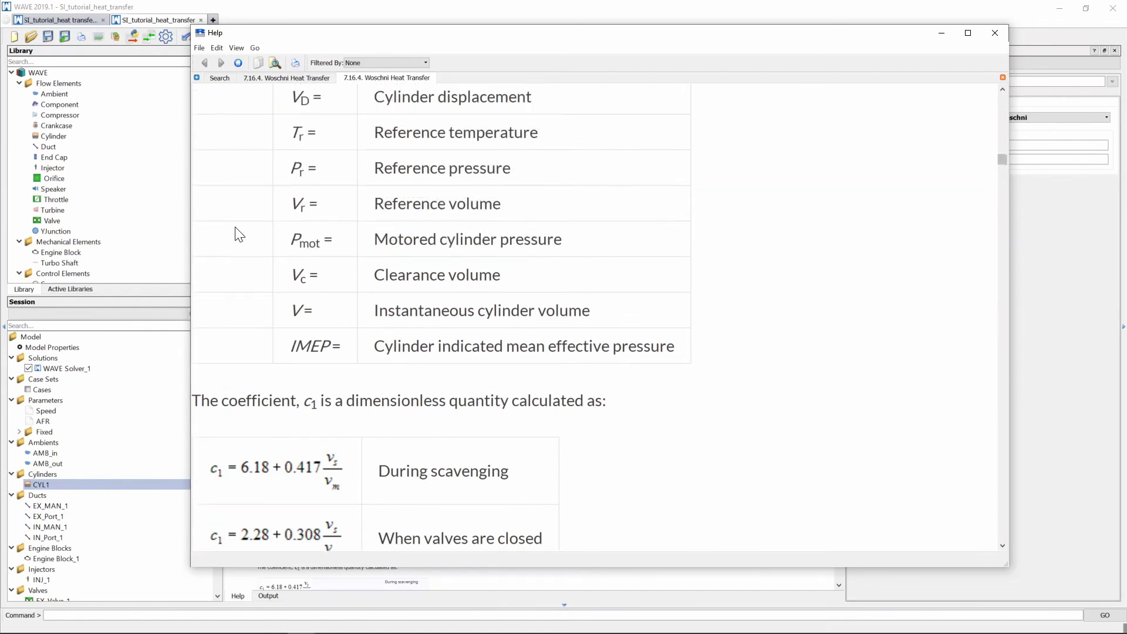
pyautogui.scroll(3, 239, 234)
pyautogui.scroll(3, 239, 233)
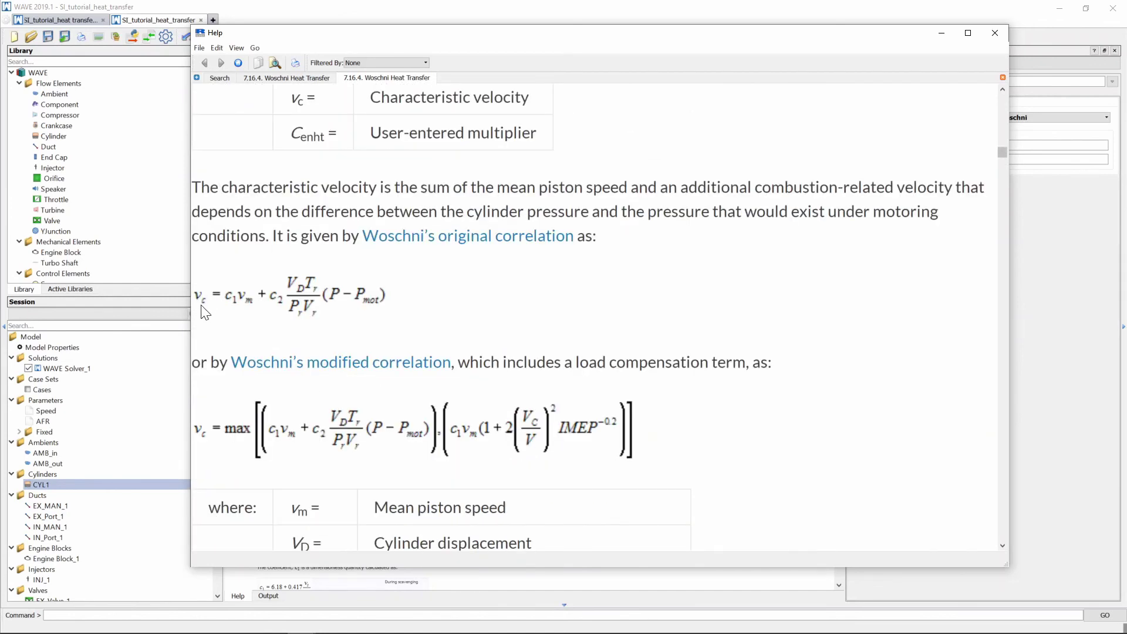